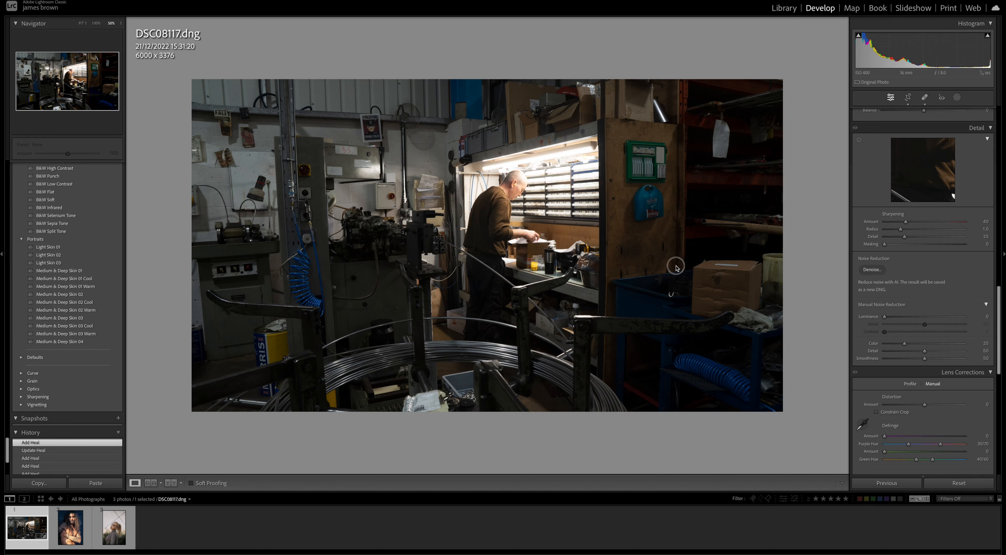
Set Shadows to +75 on DSC08117.dng to bring out the noise in the workshop's dark areas
{"action": "key", "text": "super+equal"}
{"action": "key", "text": "super+equal"}
{"action": "left_click_drag", "start_coordinate": [715, 231], "coordinate": [474, 138]}
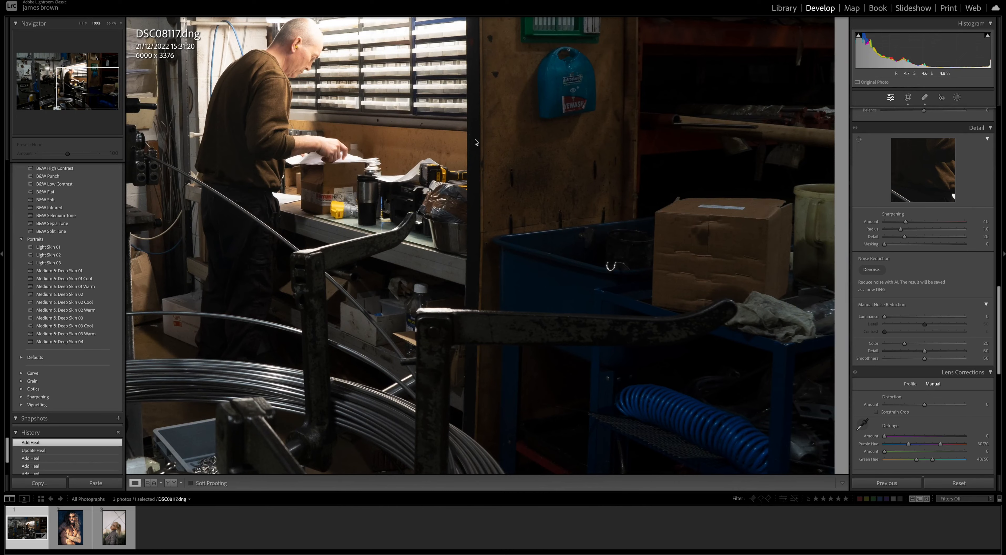
{"action": "key", "text": "super+equal"}
{"action": "left_click_drag", "start_coordinate": [541, 184], "coordinate": [405, 279]}
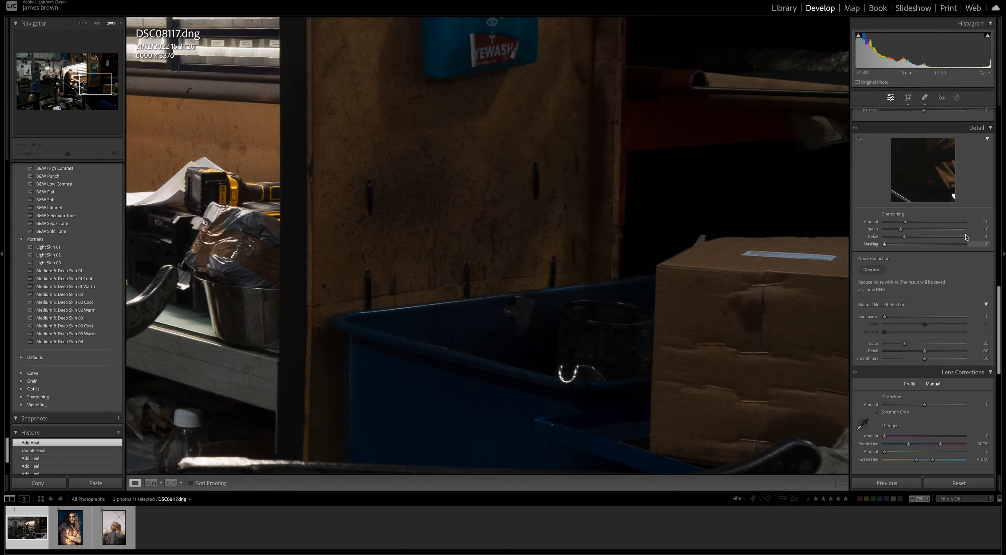
{"action": "scroll", "coordinate": [966, 237], "scroll_direction": "up", "scroll_amount": 10}
{"action": "scroll", "coordinate": [966, 237], "scroll_direction": "up", "scroll_amount": 5}
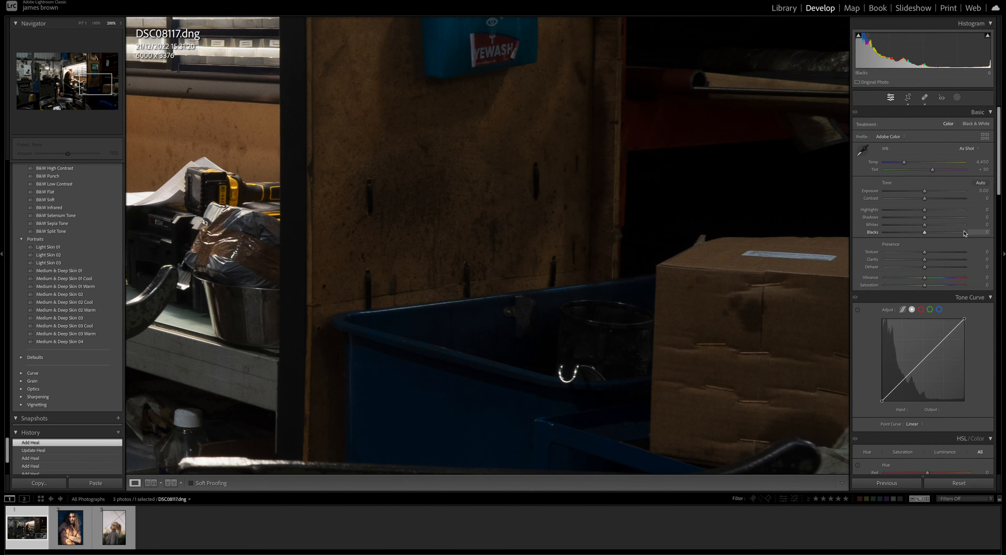
{"action": "left_click_drag", "start_coordinate": [926, 219], "coordinate": [955, 220]}
Inspect the lifted shadows around the blue crate and coiled hose, and set manual Color noise reduction to 0
{"action": "left_click_drag", "start_coordinate": [611, 250], "coordinate": [579, 176]}
{"action": "left_click_drag", "start_coordinate": [446, 242], "coordinate": [558, 177]}
{"action": "left_click_drag", "start_coordinate": [602, 280], "coordinate": [439, 215]}
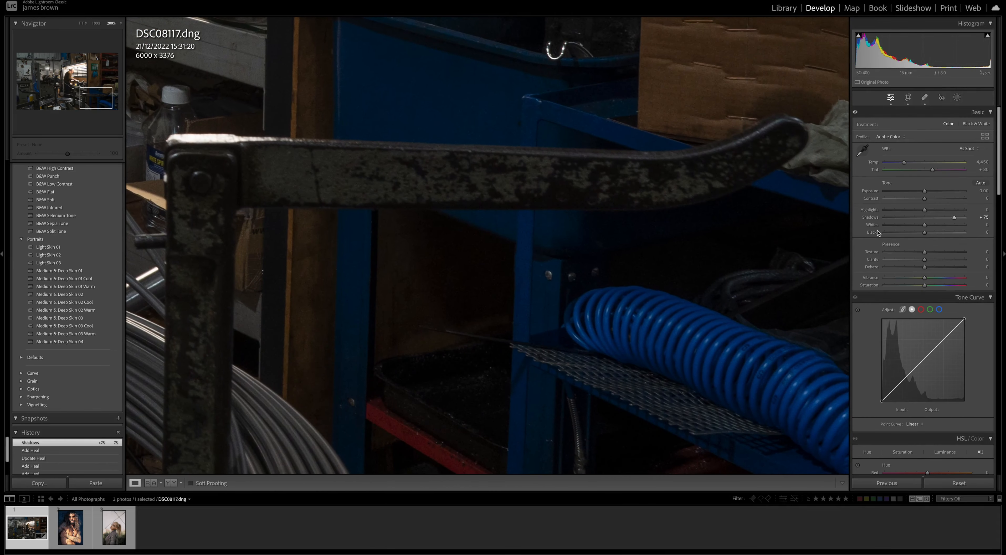
{"action": "scroll", "coordinate": [898, 252], "scroll_direction": "down", "scroll_amount": 8}
{"action": "scroll", "coordinate": [897, 252], "scroll_direction": "down", "scroll_amount": 10}
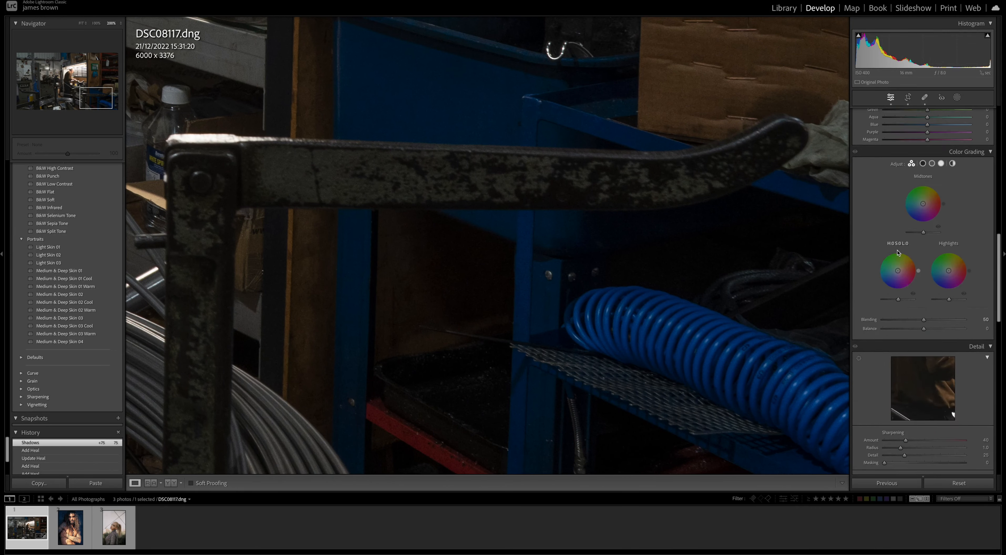
{"action": "scroll", "coordinate": [898, 253], "scroll_direction": "up", "scroll_amount": 1}
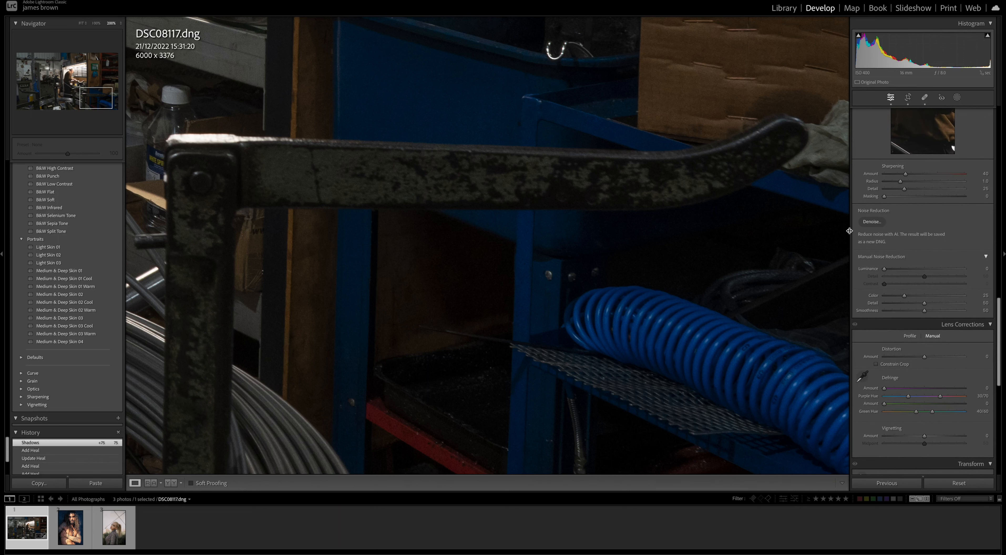
{"action": "left_click", "coordinate": [986, 257]}
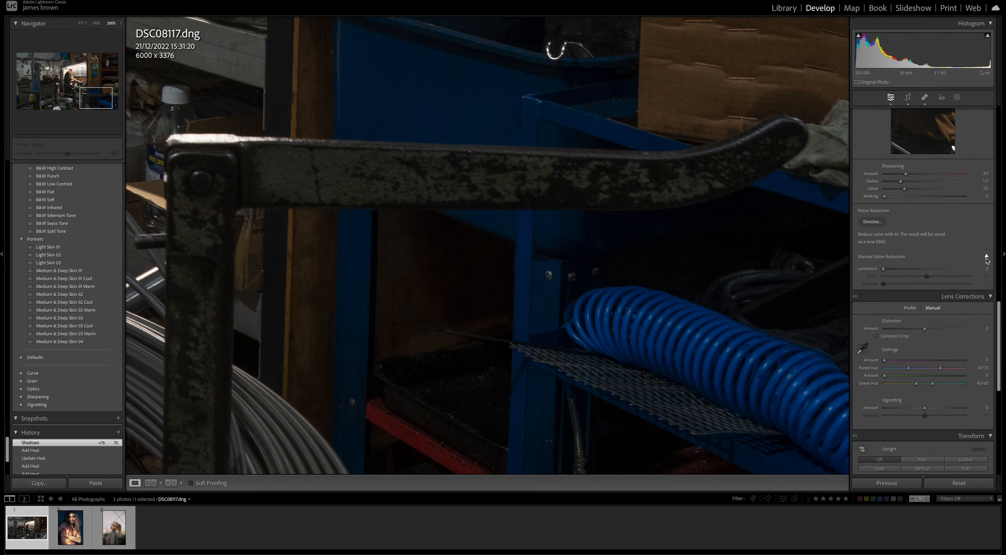
{"action": "left_click", "coordinate": [987, 258]}
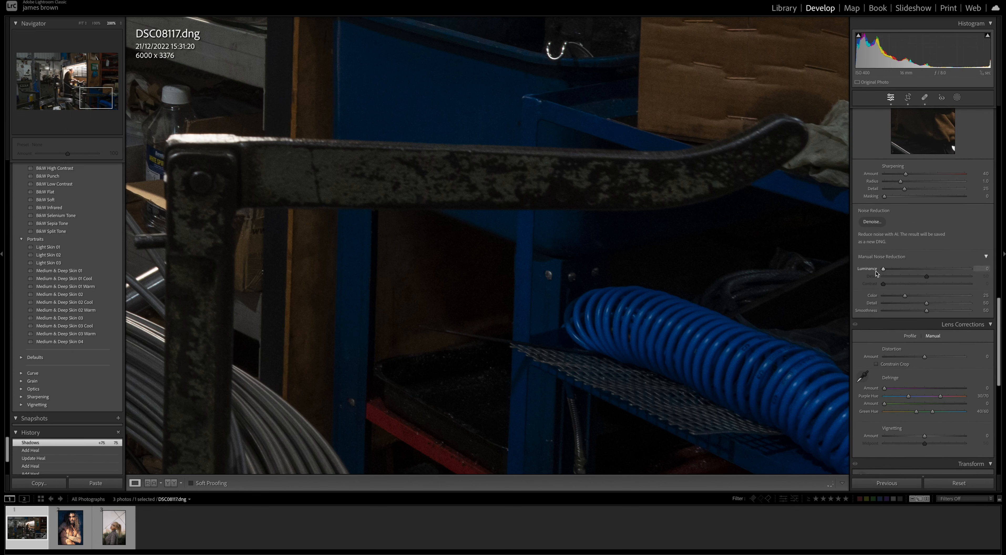
{"action": "left_click_drag", "start_coordinate": [905, 295], "coordinate": [884, 296]}
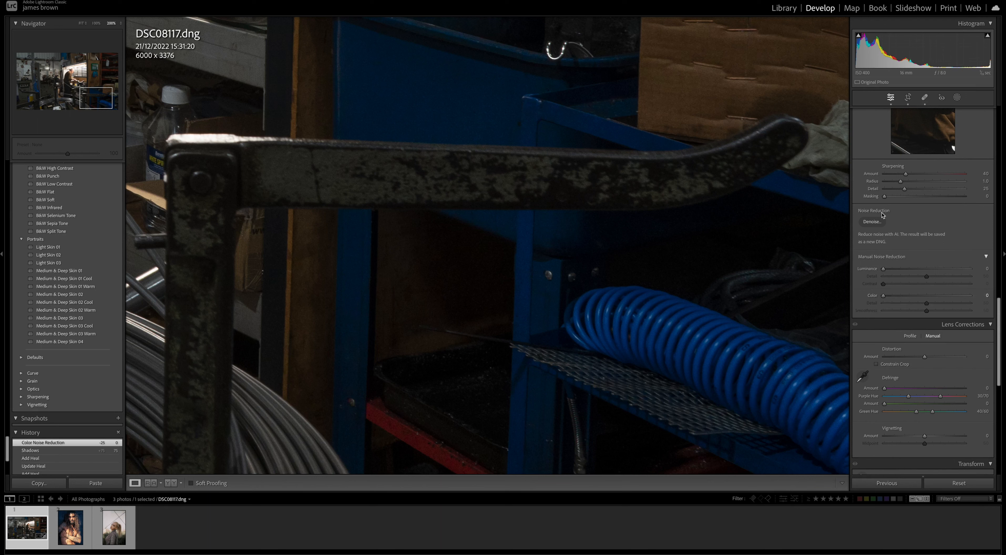
Run AI Denoise on DSC08117.dng at an amount of 50 to produce an enhanced DNG
{"action": "left_click", "coordinate": [872, 222]}
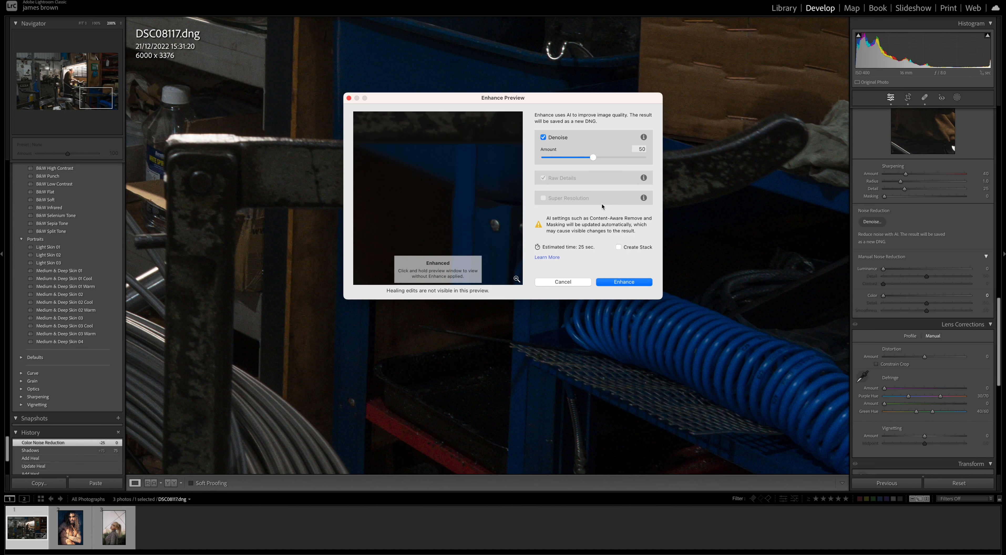
{"action": "mouse_move", "coordinate": [594, 156]}
{"action": "left_mouse_down"}
{"action": "mouse_move", "coordinate": [644, 157]}
{"action": "mouse_move", "coordinate": [596, 158]}
{"action": "left_mouse_up"}
{"action": "left_click", "coordinate": [645, 283]}
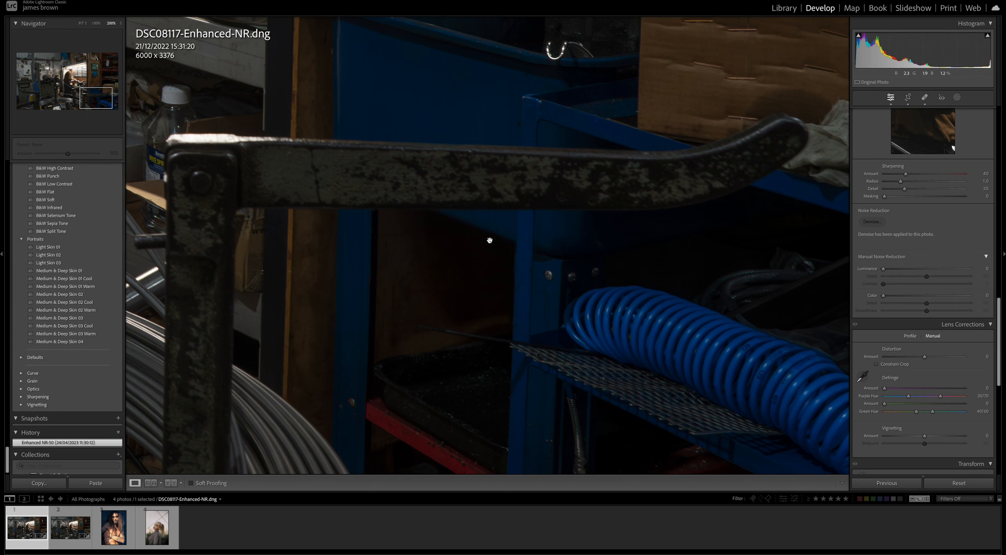
Show the original DSC08117.dng as the reference photo beside the denoised copy, with both zoomed in on the blue crate
{"action": "key", "text": "shift+r"}
{"action": "left_click_drag", "start_coordinate": [67, 531], "coordinate": [210, 319]}
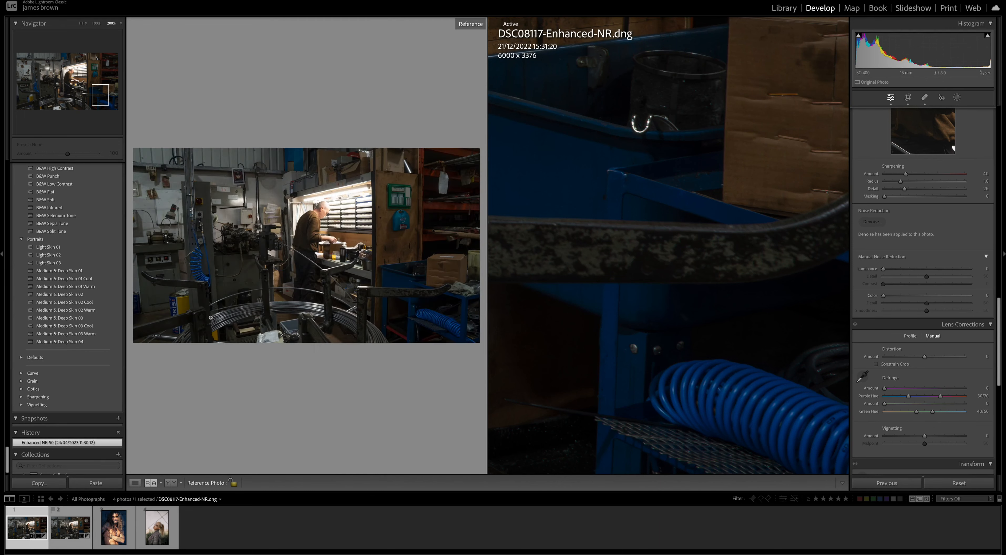
{"action": "left_click", "coordinate": [379, 268]}
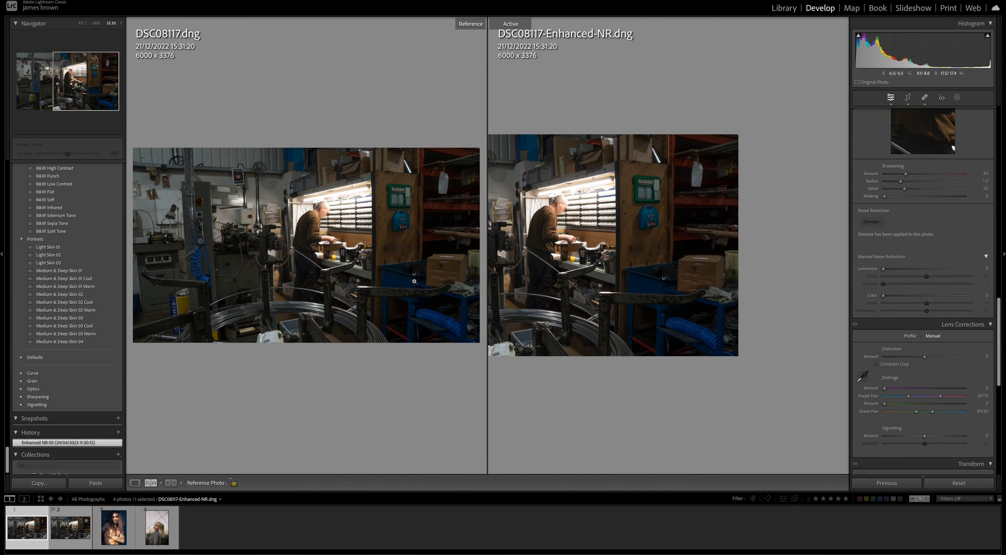
{"action": "left_click", "coordinate": [410, 272]}
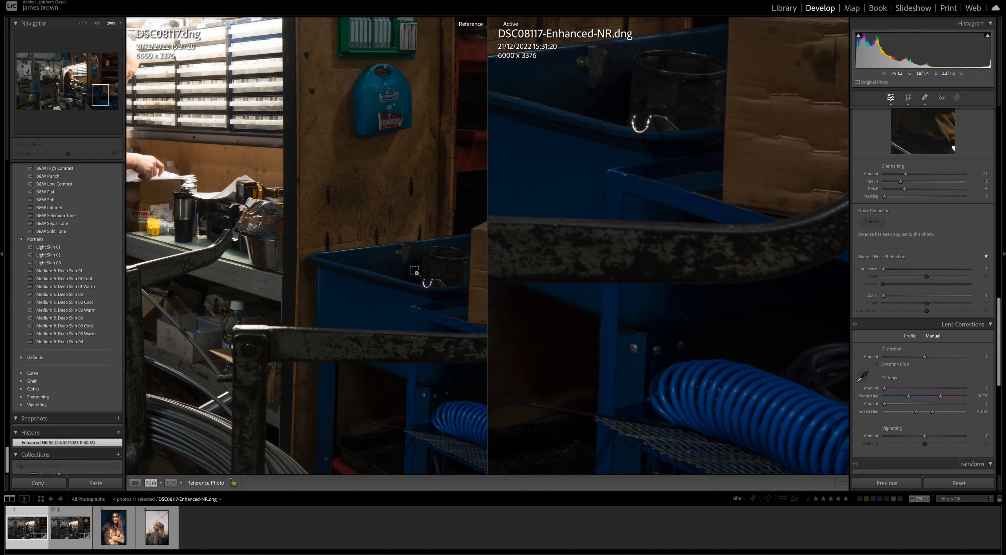
{"action": "left_click_drag", "start_coordinate": [593, 279], "coordinate": [588, 311]}
{"action": "left_click_drag", "start_coordinate": [397, 337], "coordinate": [296, 276]}
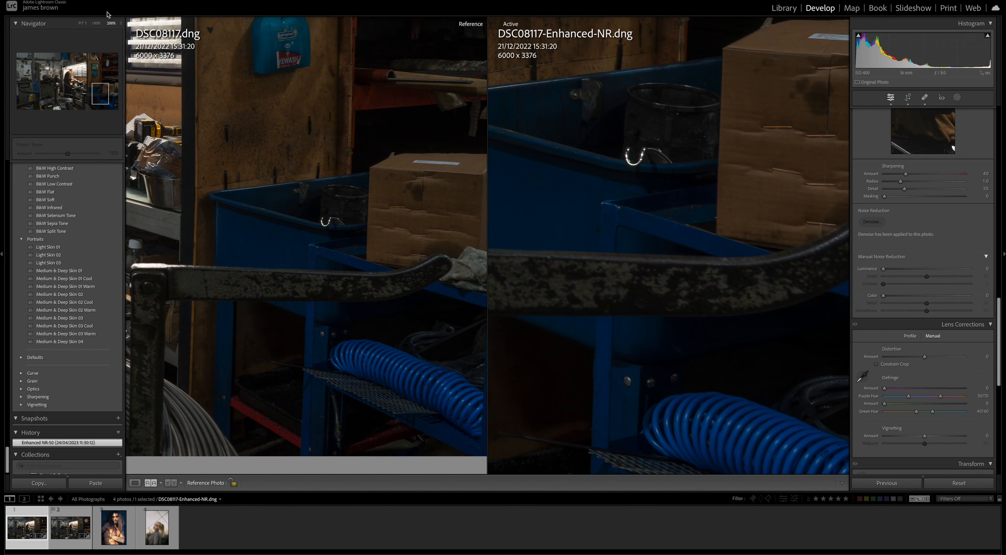
Compare the noise in the blue crate and wooden panel between the original and denoised photos at high magnification
{"action": "left_click", "coordinate": [121, 24]}
{"action": "left_click", "coordinate": [125, 34]}
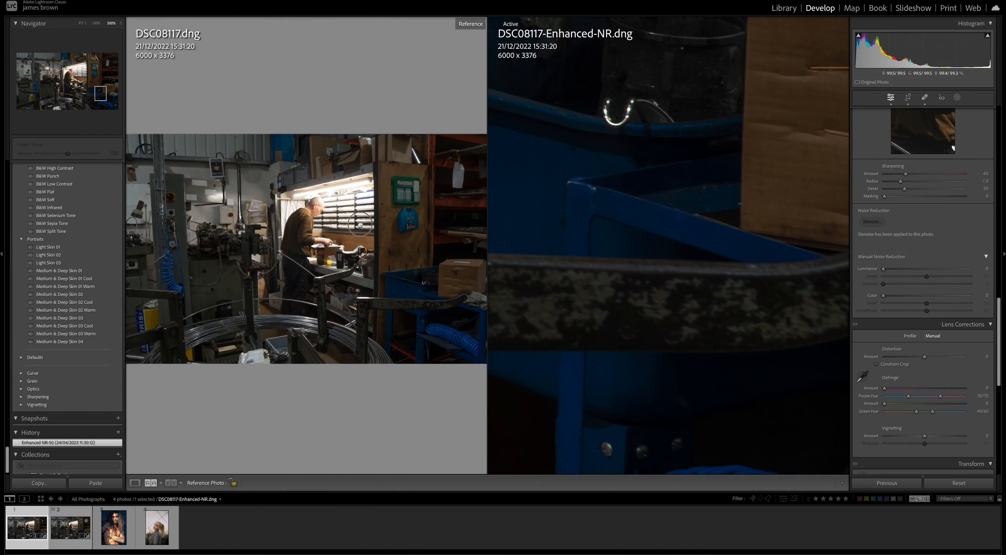
{"action": "left_click_drag", "start_coordinate": [392, 214], "coordinate": [308, 189]}
{"action": "key", "text": "super+minus"}
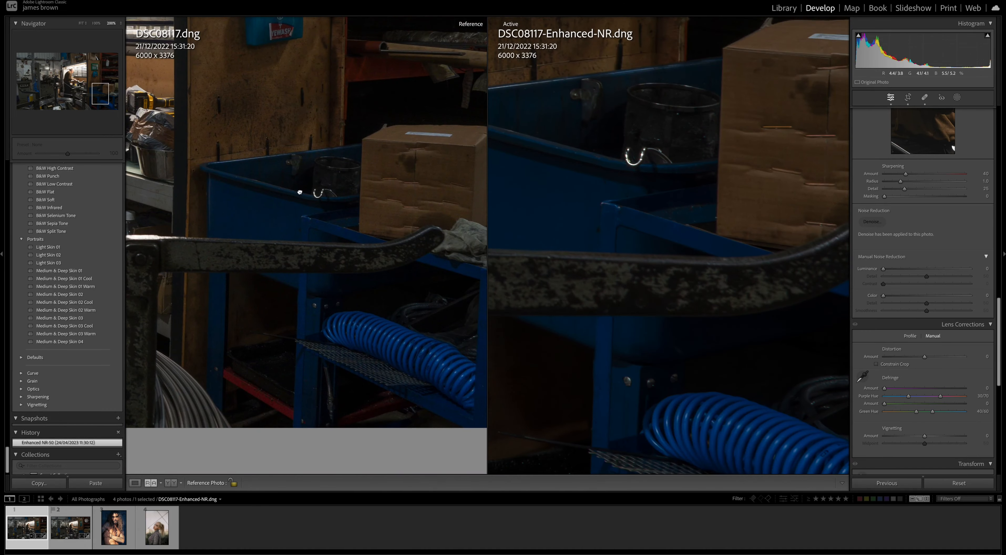
{"action": "left_click", "coordinate": [298, 190]}
{"action": "left_click", "coordinate": [330, 211]}
{"action": "left_click_drag", "start_coordinate": [410, 291], "coordinate": [158, 149]}
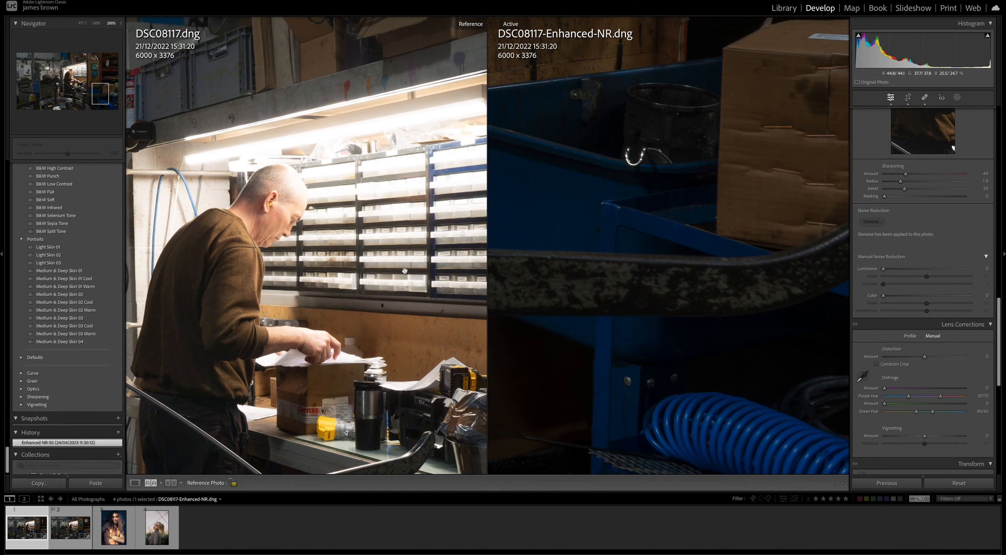
{"action": "left_click_drag", "start_coordinate": [437, 342], "coordinate": [120, 91]}
{"action": "left_click_drag", "start_coordinate": [381, 318], "coordinate": [333, 292]}
{"action": "left_click_drag", "start_coordinate": [208, 198], "coordinate": [211, 164]}
{"action": "left_click_drag", "start_coordinate": [700, 194], "coordinate": [711, 238]}
{"action": "left_click_drag", "start_coordinate": [477, 239], "coordinate": [461, 238]}
{"action": "left_click_drag", "start_coordinate": [570, 240], "coordinate": [635, 290]}
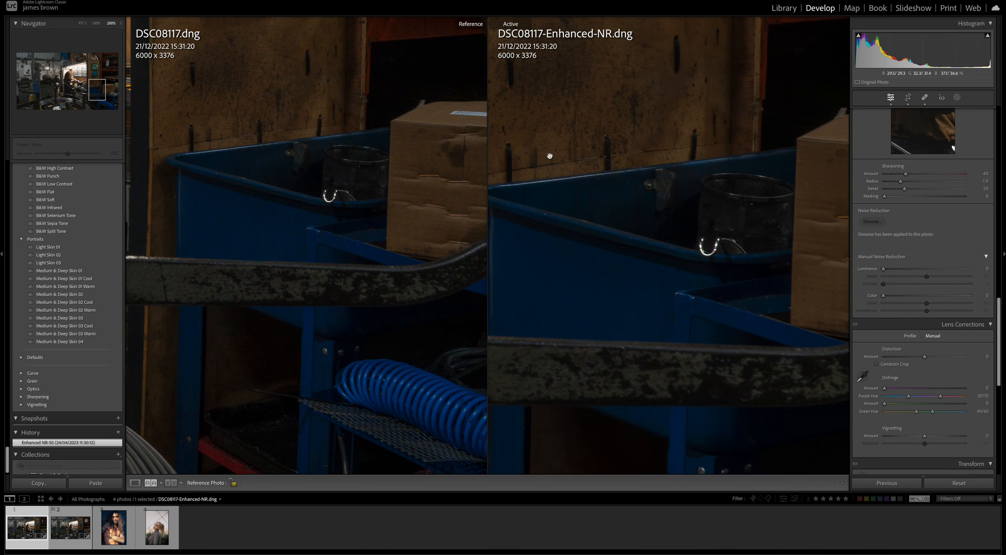
{"action": "left_click_drag", "start_coordinate": [562, 139], "coordinate": [553, 155]}
{"action": "left_click_drag", "start_coordinate": [525, 234], "coordinate": [568, 181]}
{"action": "left_click_drag", "start_coordinate": [315, 188], "coordinate": [348, 128]}
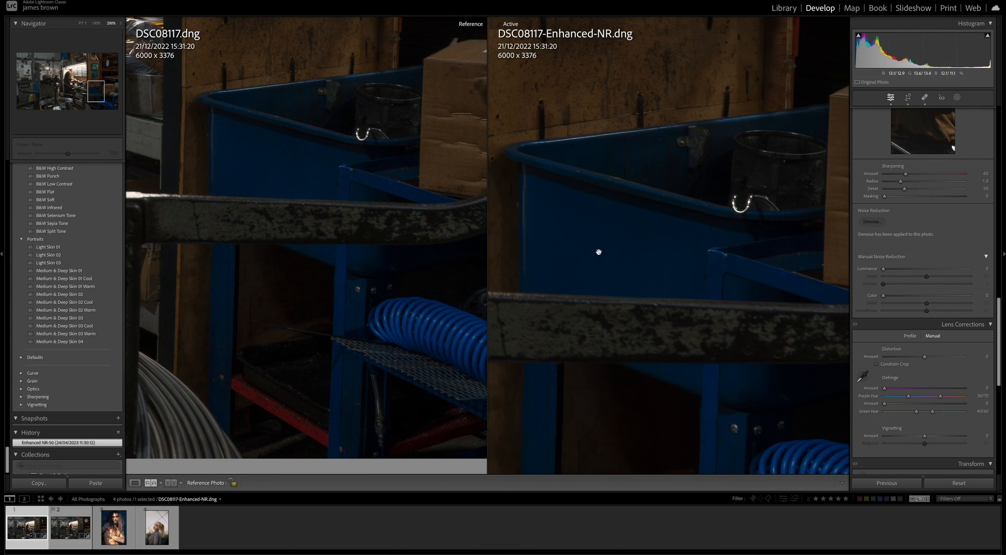
Compare the original and denoised photos across the dark areas around the wire coil and machinery
{"action": "left_click_drag", "start_coordinate": [299, 296], "coordinate": [473, 271]}
{"action": "left_click_drag", "start_coordinate": [195, 250], "coordinate": [449, 216]}
{"action": "left_click_drag", "start_coordinate": [202, 214], "coordinate": [417, 235]}
{"action": "left_click_drag", "start_coordinate": [239, 222], "coordinate": [508, 225]}
{"action": "left_click_drag", "start_coordinate": [331, 164], "coordinate": [532, 157]}
{"action": "left_click_drag", "start_coordinate": [548, 240], "coordinate": [752, 246]}
{"action": "left_click_drag", "start_coordinate": [613, 272], "coordinate": [761, 279]}
{"action": "left_click_drag", "start_coordinate": [655, 285], "coordinate": [824, 277]}
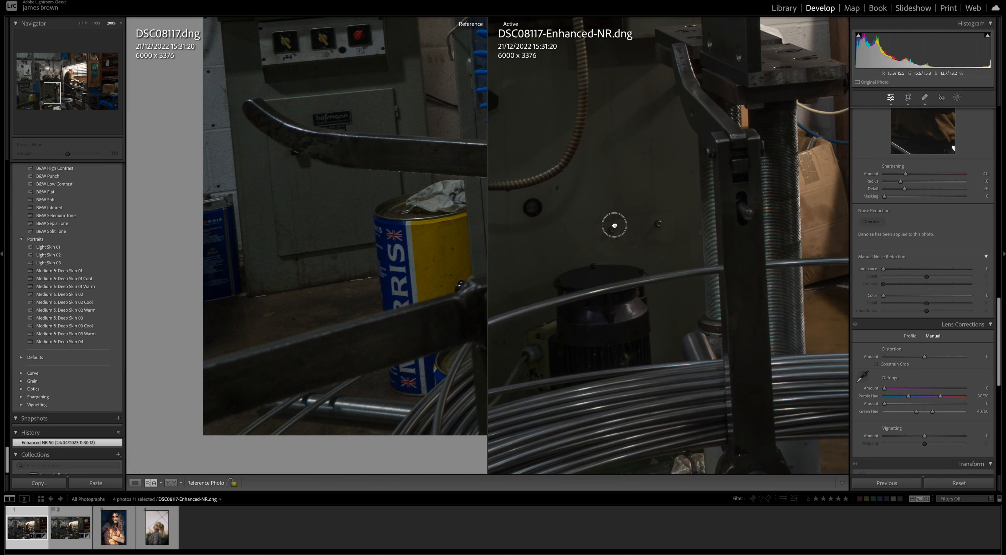
Examine the grey machine cabinet and yellow drum for noise and detail differences between the original and denoised photos
{"action": "left_click_drag", "start_coordinate": [611, 222], "coordinate": [746, 231]}
{"action": "left_click_drag", "start_coordinate": [651, 275], "coordinate": [708, 156]}
{"action": "left_click_drag", "start_coordinate": [431, 173], "coordinate": [409, 258]}
{"action": "left_click_drag", "start_coordinate": [549, 322], "coordinate": [834, 281]}
{"action": "left_click_drag", "start_coordinate": [618, 288], "coordinate": [726, 337]}
{"action": "left_click_drag", "start_coordinate": [576, 227], "coordinate": [580, 298]}
{"action": "left_click_drag", "start_coordinate": [396, 198], "coordinate": [389, 210]}
{"action": "left_click_drag", "start_coordinate": [524, 212], "coordinate": [544, 210]}
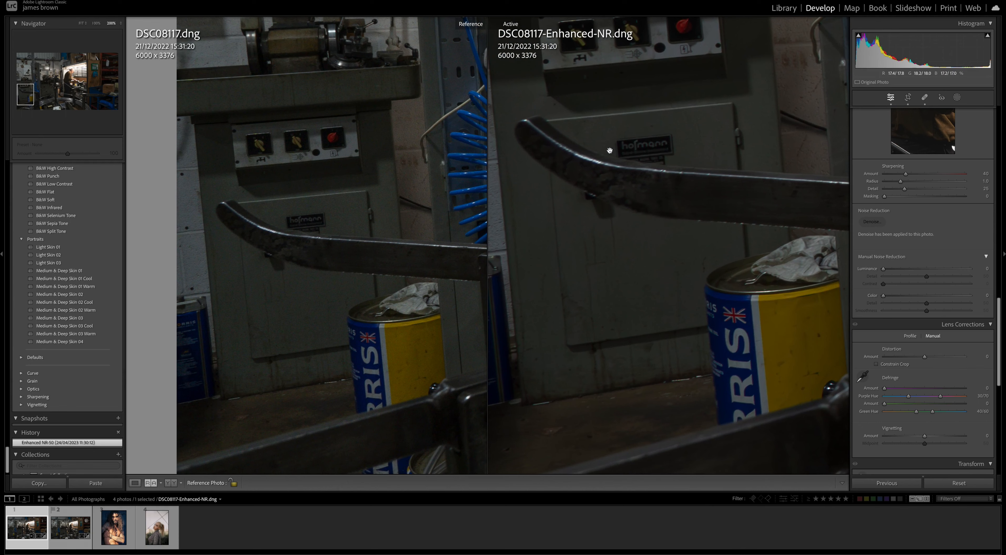
{"action": "left_click_drag", "start_coordinate": [404, 240], "coordinate": [384, 229]}
{"action": "left_click_drag", "start_coordinate": [527, 248], "coordinate": [558, 239]}
{"action": "left_click_drag", "start_coordinate": [810, 265], "coordinate": [738, 252]}
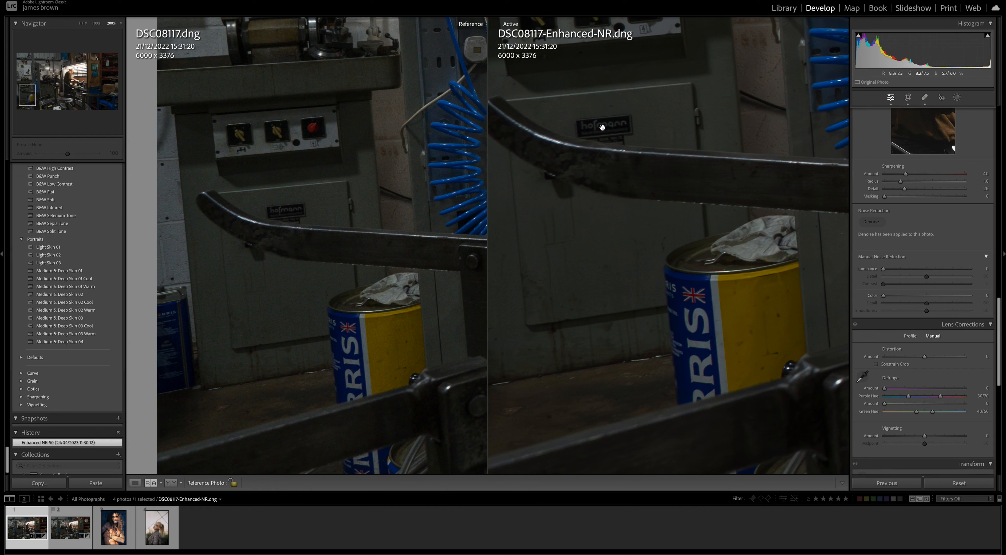
{"action": "left_click_drag", "start_coordinate": [652, 184], "coordinate": [488, 328]}
{"action": "left_click_drag", "start_coordinate": [667, 245], "coordinate": [654, 83]}
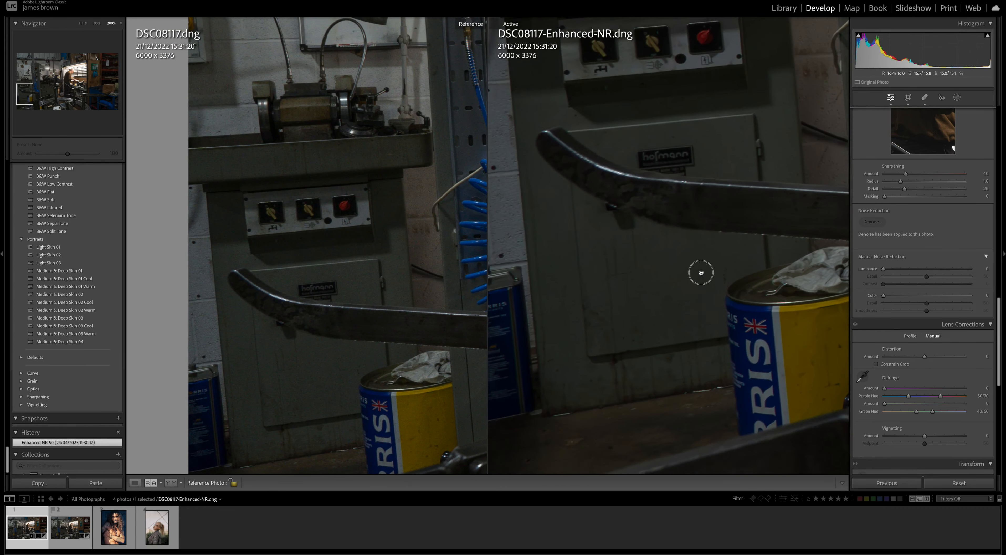
{"action": "left_click_drag", "start_coordinate": [701, 272], "coordinate": [674, 141]}
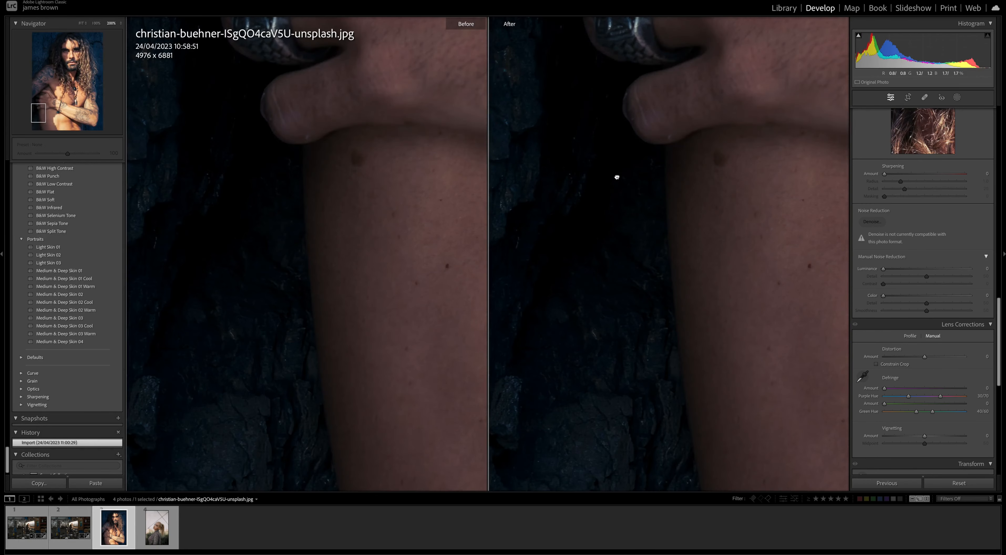
Leave the before/after comparison of the long-haired man's portrait and paint a brush mask over the shaded hair beside his face
{"action": "left_click", "coordinate": [618, 177]}
{"action": "key", "text": "y"}
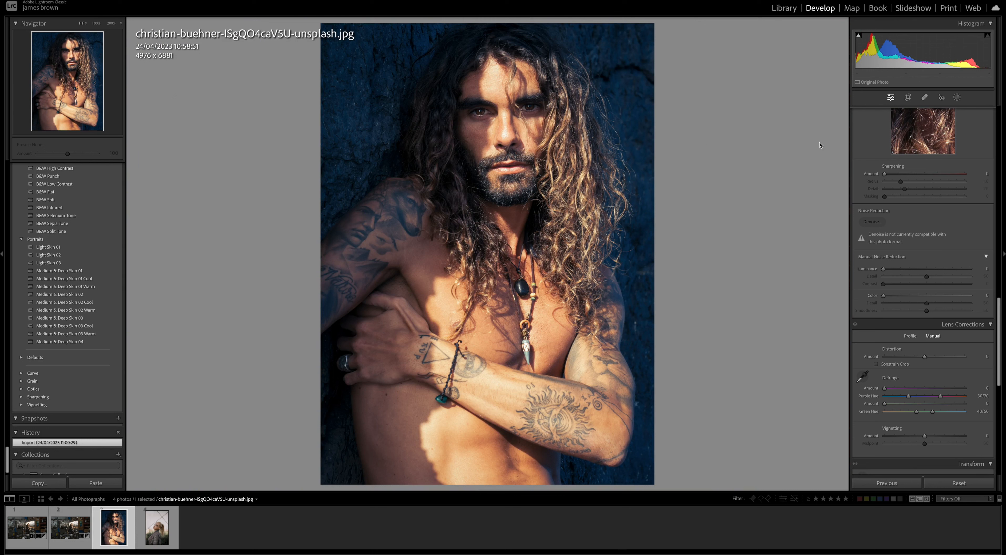
{"action": "left_click", "coordinate": [958, 99]}
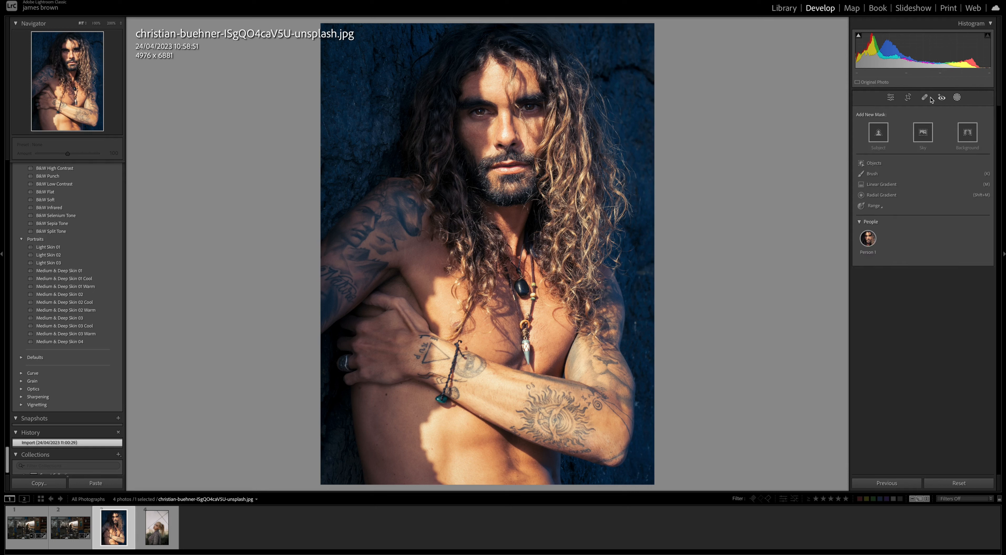
{"action": "left_click", "coordinate": [870, 174]}
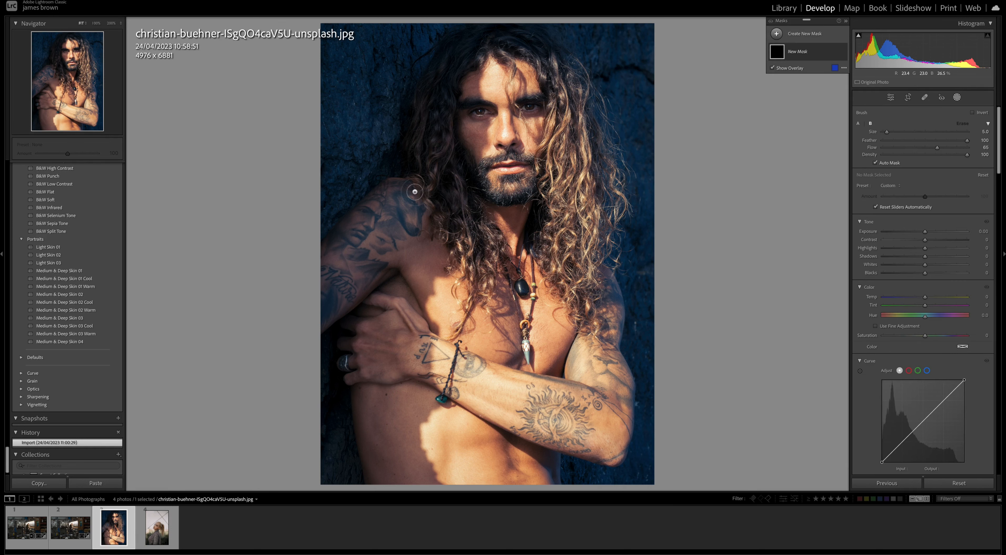
{"action": "mouse_move", "coordinate": [453, 195]}
{"action": "left_mouse_down"}
{"action": "mouse_move", "coordinate": [448, 150]}
{"action": "mouse_move", "coordinate": [463, 218]}
{"action": "mouse_move", "coordinate": [439, 158]}
{"action": "mouse_move", "coordinate": [454, 164]}
{"action": "mouse_move", "coordinate": [460, 199]}
{"action": "mouse_move", "coordinate": [462, 190]}
{"action": "mouse_move", "coordinate": [490, 251]}
{"action": "mouse_move", "coordinate": [424, 134]}
{"action": "mouse_move", "coordinate": [429, 164]}
{"action": "mouse_move", "coordinate": [451, 74]}
{"action": "mouse_move", "coordinate": [474, 49]}
{"action": "mouse_move", "coordinate": [398, 94]}
{"action": "mouse_move", "coordinate": [423, 79]}
{"action": "mouse_move", "coordinate": [425, 110]}
{"action": "mouse_move", "coordinate": [424, 91]}
{"action": "mouse_move", "coordinate": [392, 170]}
{"action": "mouse_move", "coordinate": [449, 67]}
{"action": "mouse_move", "coordinate": [484, 42]}
{"action": "mouse_move", "coordinate": [471, 56]}
{"action": "mouse_move", "coordinate": [495, 43]}
{"action": "left_mouse_up"}
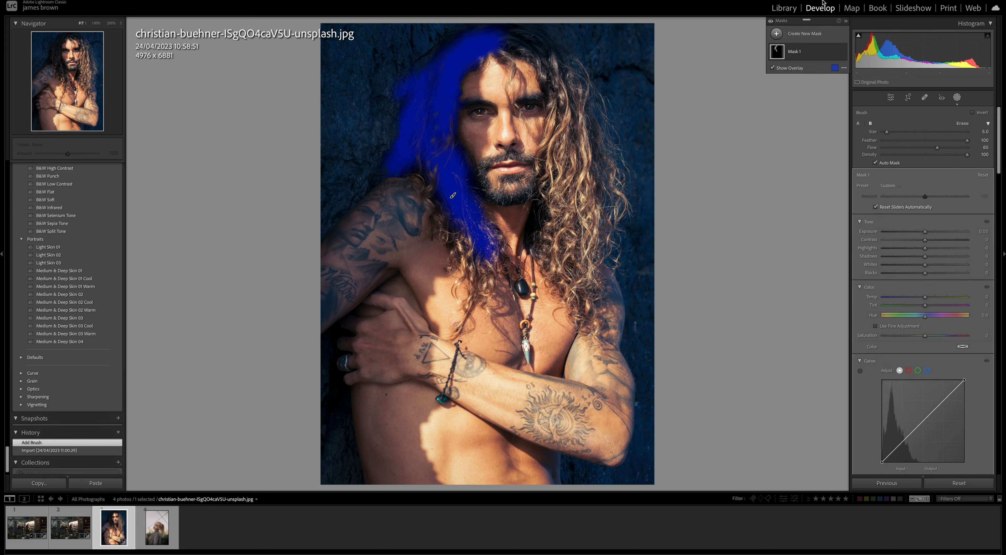
Lift the shadows on the hair mask's point curve, placing the shadow point at about input 49, output 74
{"action": "scroll", "coordinate": [895, 183], "scroll_direction": "down", "scroll_amount": 5}
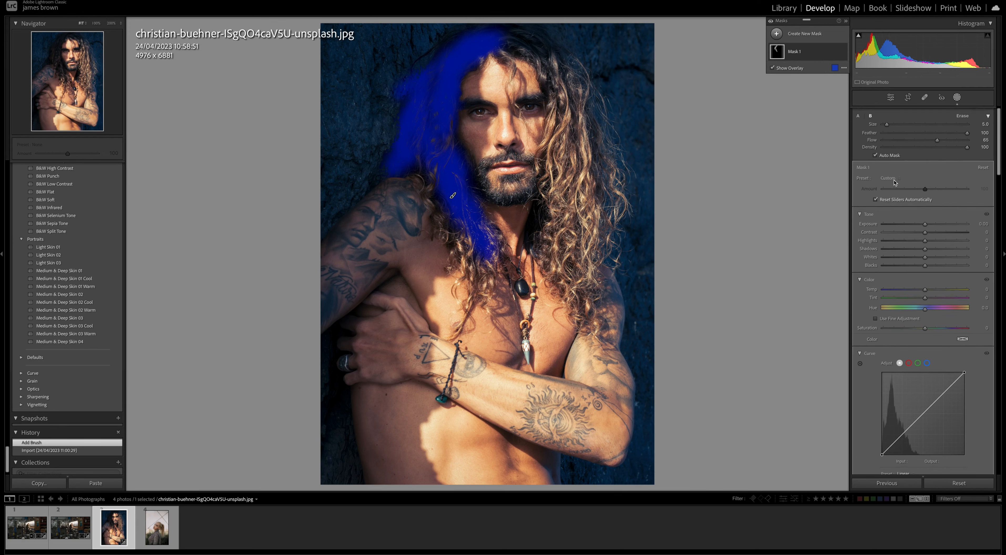
{"action": "scroll", "coordinate": [894, 182], "scroll_direction": "down", "scroll_amount": 5}
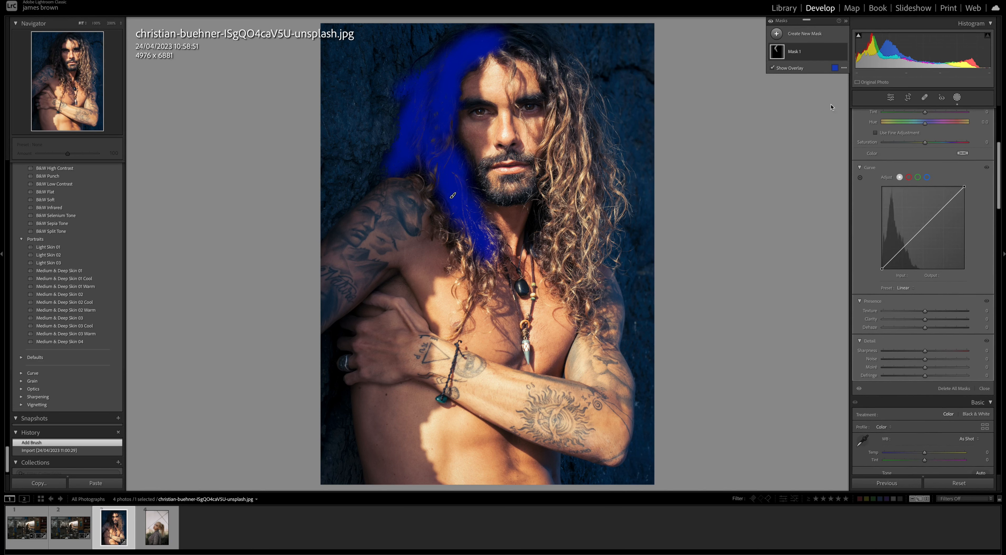
{"action": "left_click_drag", "start_coordinate": [946, 209], "coordinate": [938, 207]}
{"action": "left_click", "coordinate": [922, 229]}
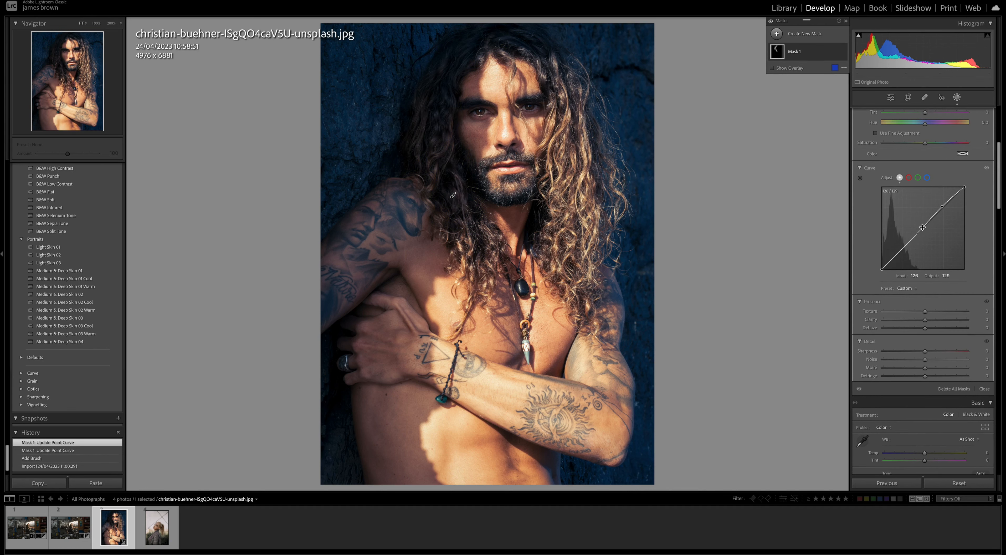
{"action": "left_click", "coordinate": [904, 248]}
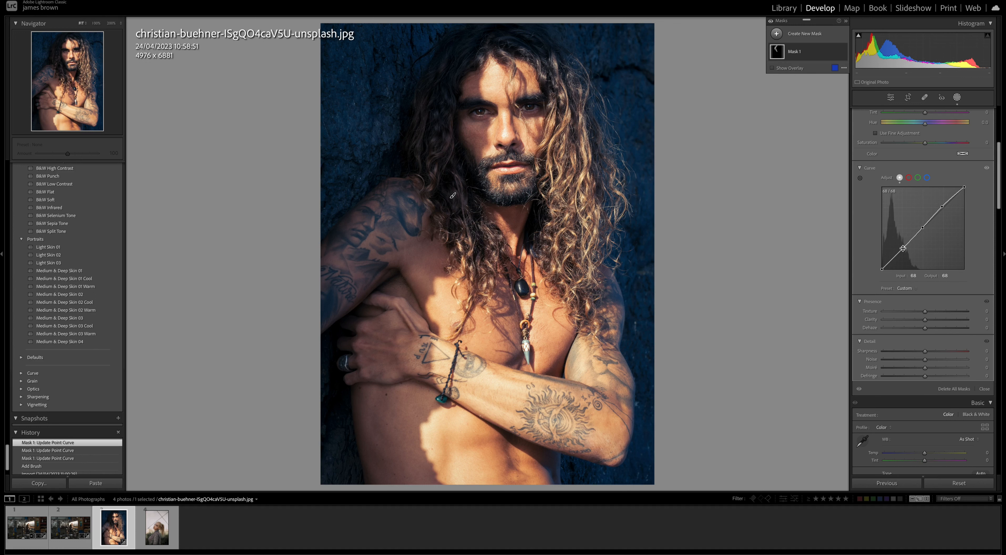
{"action": "left_click_drag", "start_coordinate": [904, 250], "coordinate": [945, 206]}
{"action": "left_click_drag", "start_coordinate": [897, 249], "coordinate": [898, 248]}
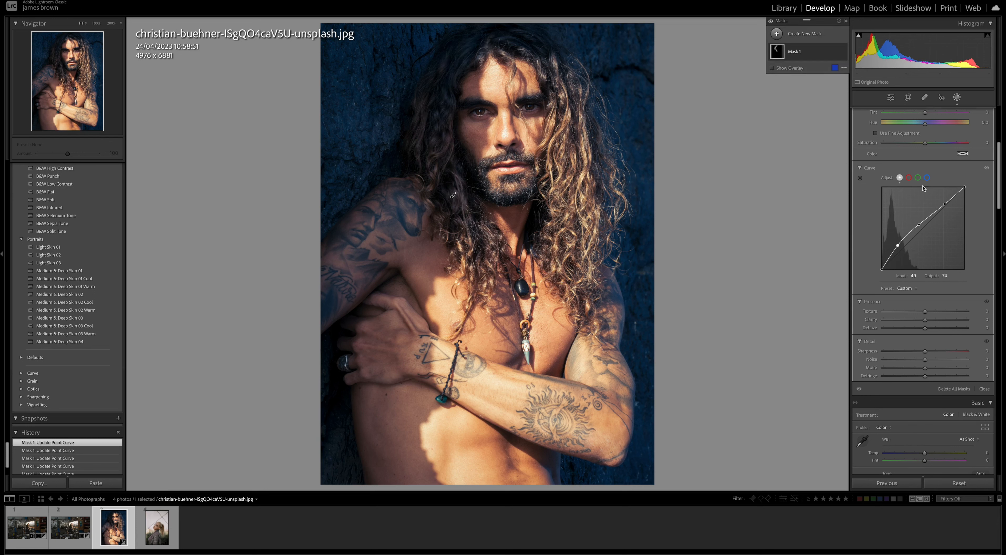
Lower the hair mask's blue curve in the midtones at about input 134, output 111, and leave masking
{"action": "left_click", "coordinate": [909, 178]}
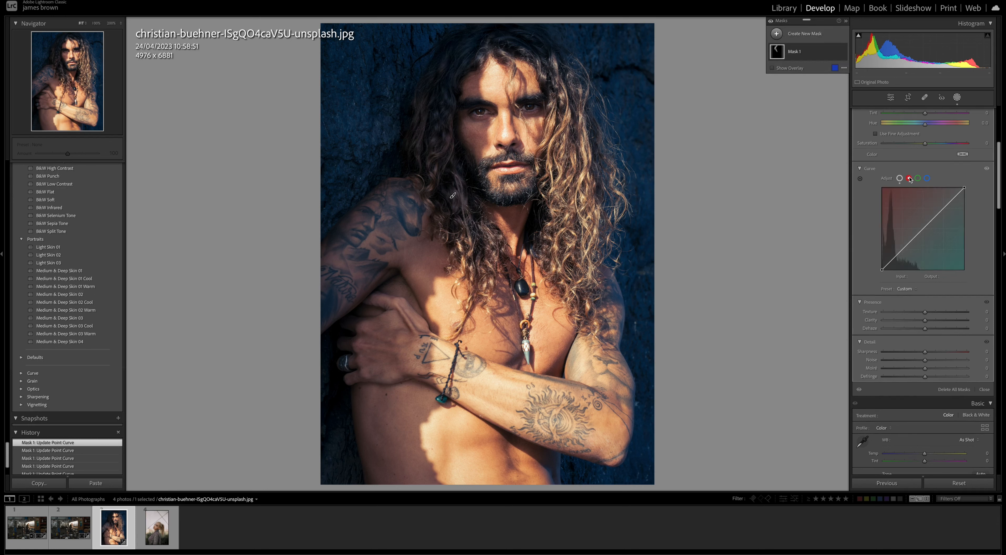
{"action": "left_click", "coordinate": [927, 178]}
{"action": "left_click_drag", "start_coordinate": [923, 230], "coordinate": [926, 237]}
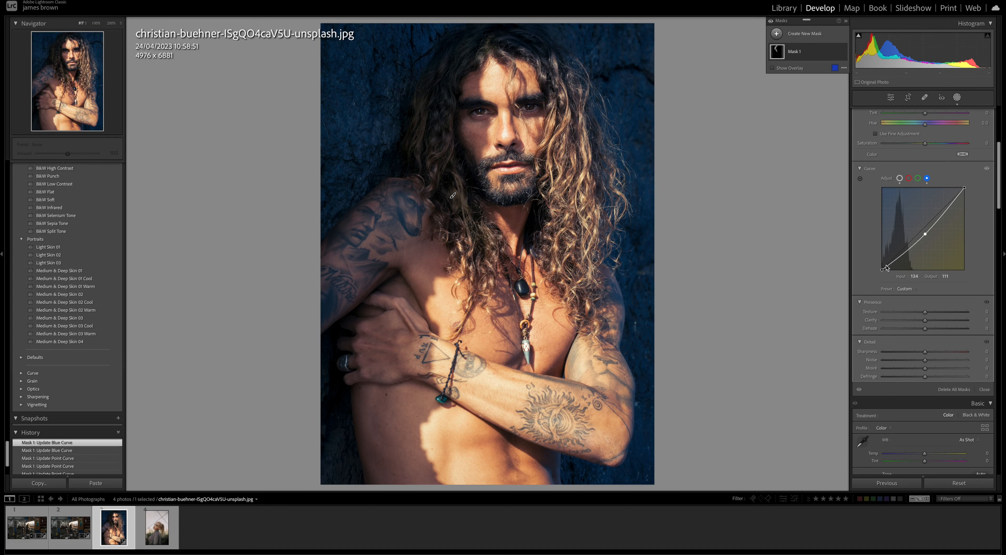
{"action": "left_click", "coordinate": [957, 97]}
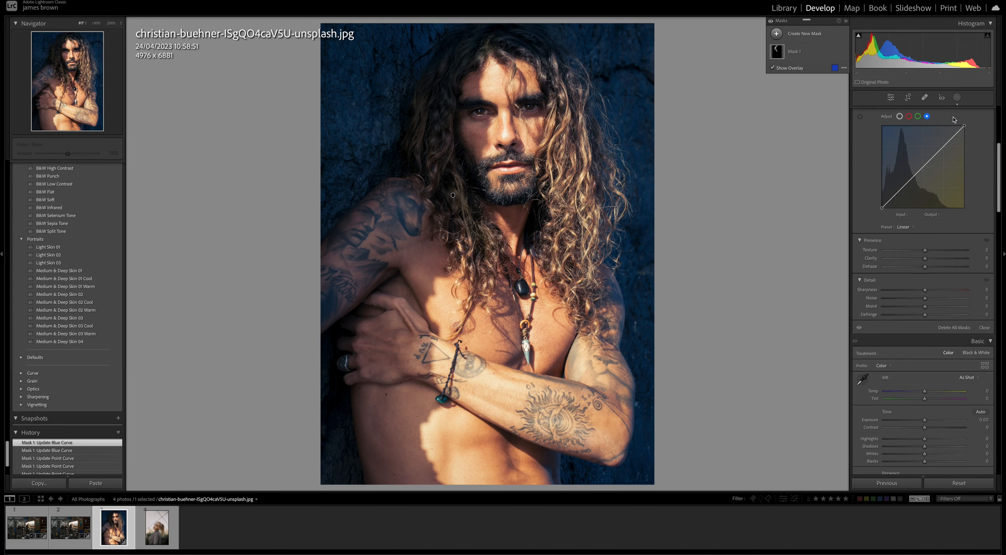
Open the blonde woman's portrait and create a people mask covering only Person 1's clothes
{"action": "key", "text": "Right"}
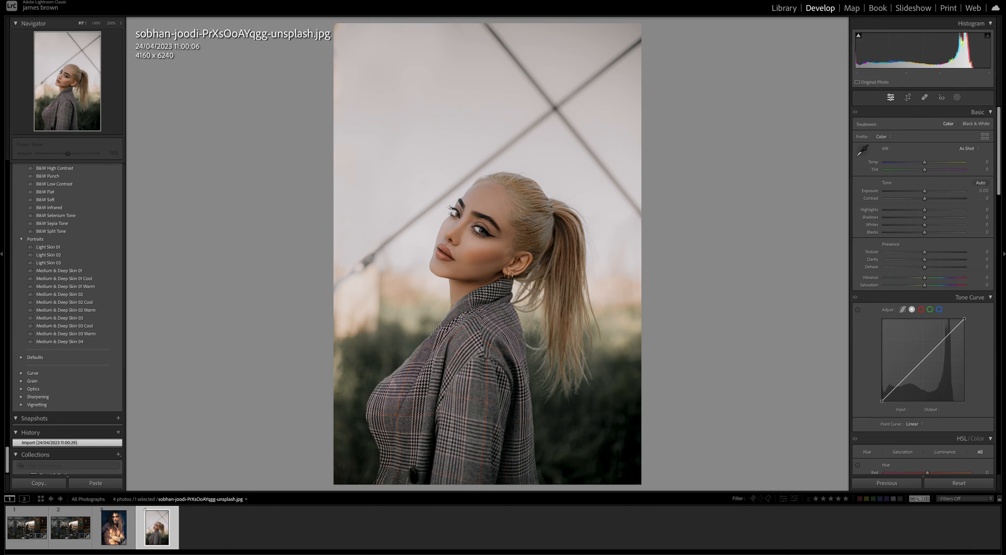
{"action": "left_click", "coordinate": [957, 98]}
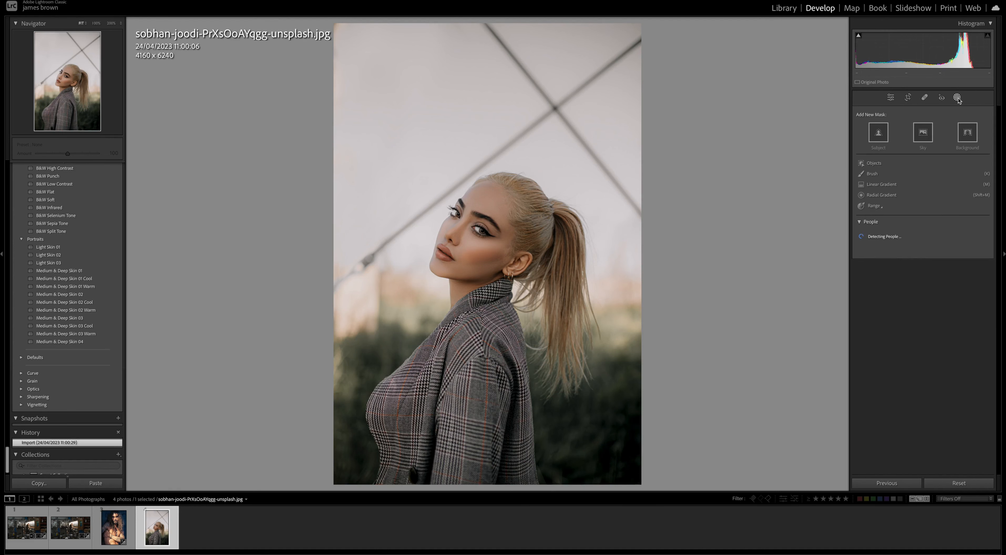
{"action": "left_click", "coordinate": [871, 237]}
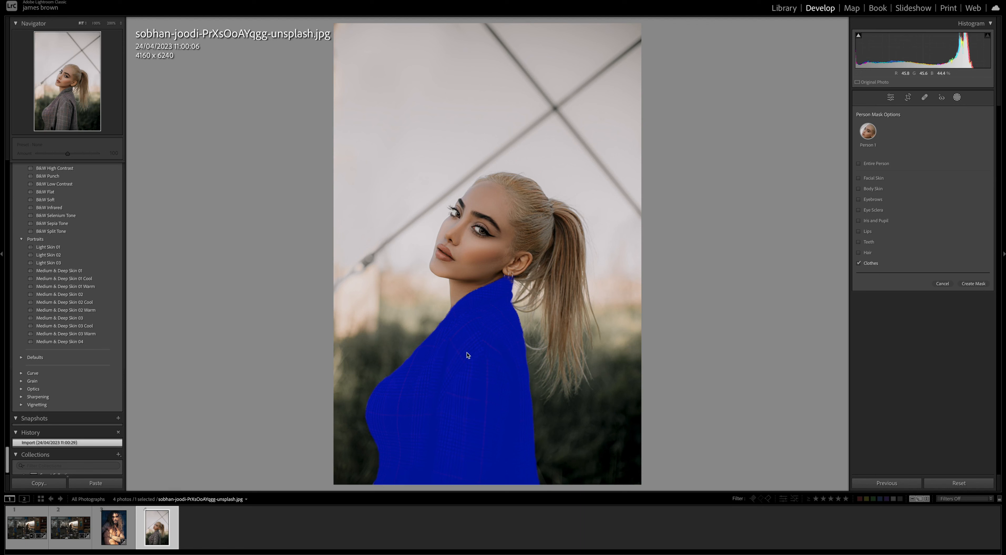
{"action": "left_click", "coordinate": [974, 283]}
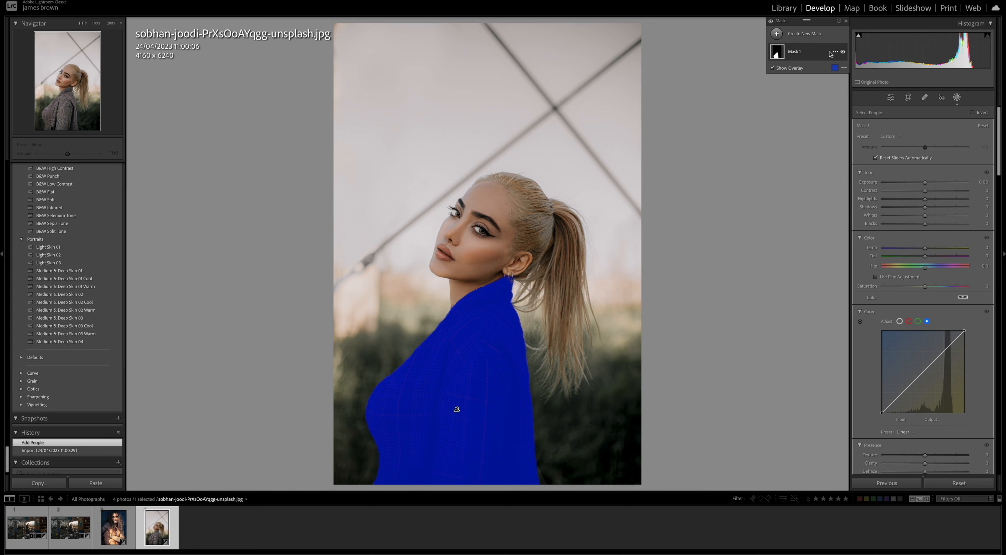
Add a brush component to the clothes mask and paint across the checked jacket
{"action": "left_click", "coordinate": [779, 54]}
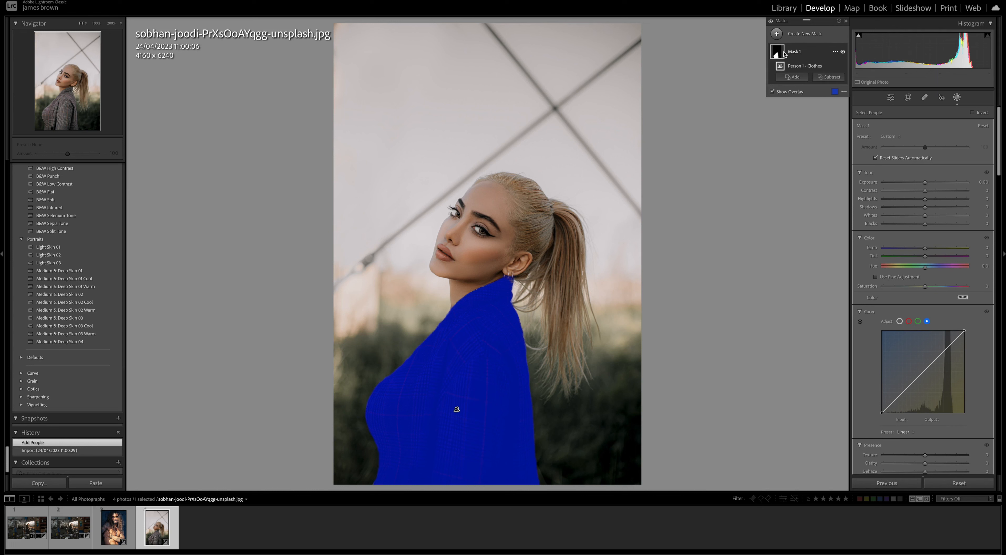
{"action": "left_click", "coordinate": [793, 77]}
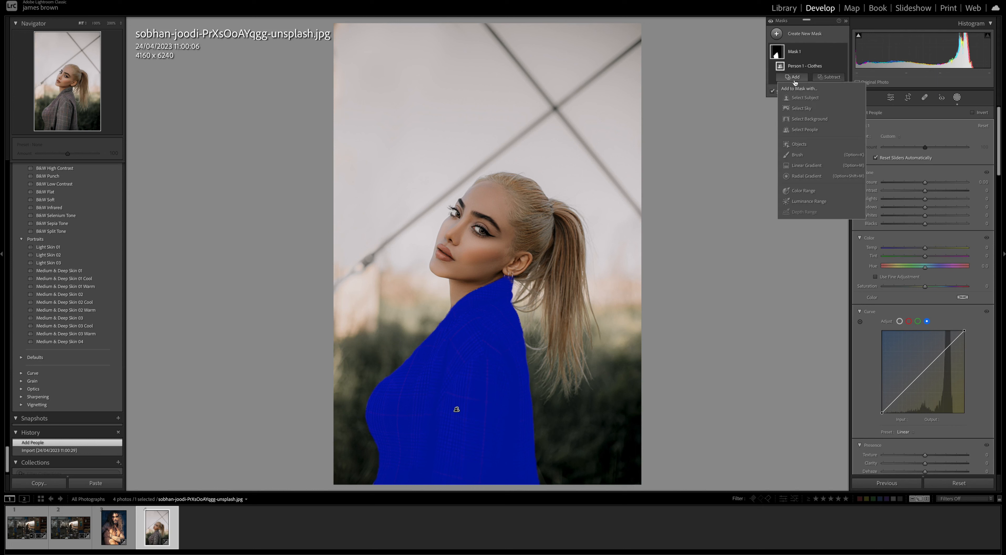
{"action": "left_click", "coordinate": [795, 152]}
{"action": "mouse_move", "coordinate": [470, 370]}
{"action": "left_mouse_down"}
{"action": "mouse_move", "coordinate": [463, 321]}
{"action": "mouse_move", "coordinate": [479, 300]}
{"action": "mouse_move", "coordinate": [499, 411]}
{"action": "mouse_move", "coordinate": [509, 375]}
{"action": "left_mouse_up"}
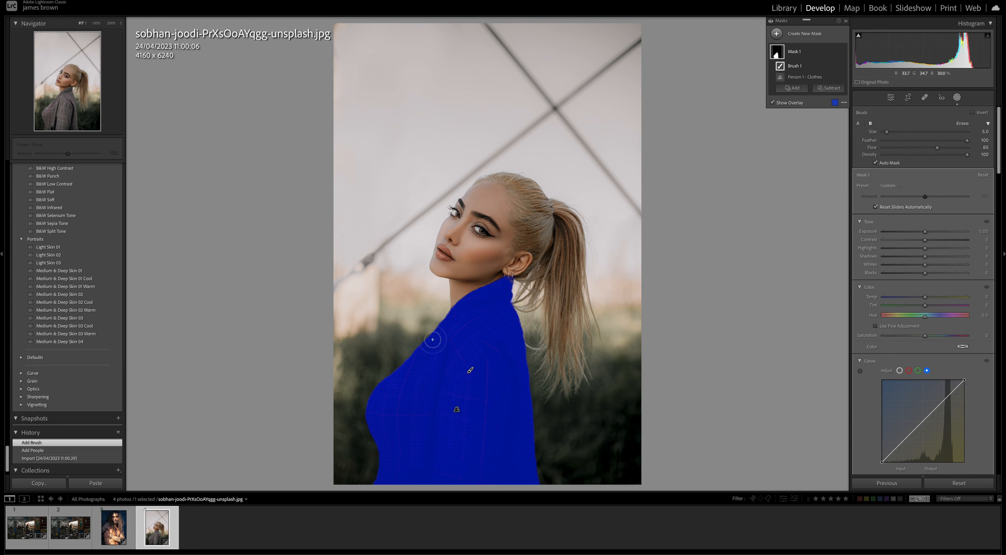
Return to the long-haired man's portrait and revert it to its import state in the history
{"action": "left_click", "coordinate": [120, 529]}
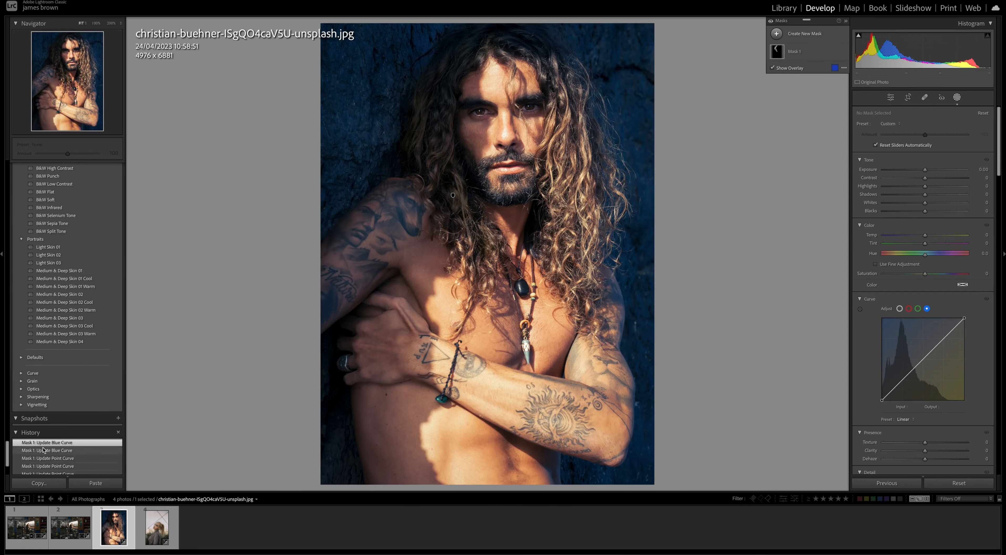
{"action": "scroll", "coordinate": [43, 449], "scroll_direction": "down", "scroll_amount": 3}
{"action": "left_click", "coordinate": [63, 447]}
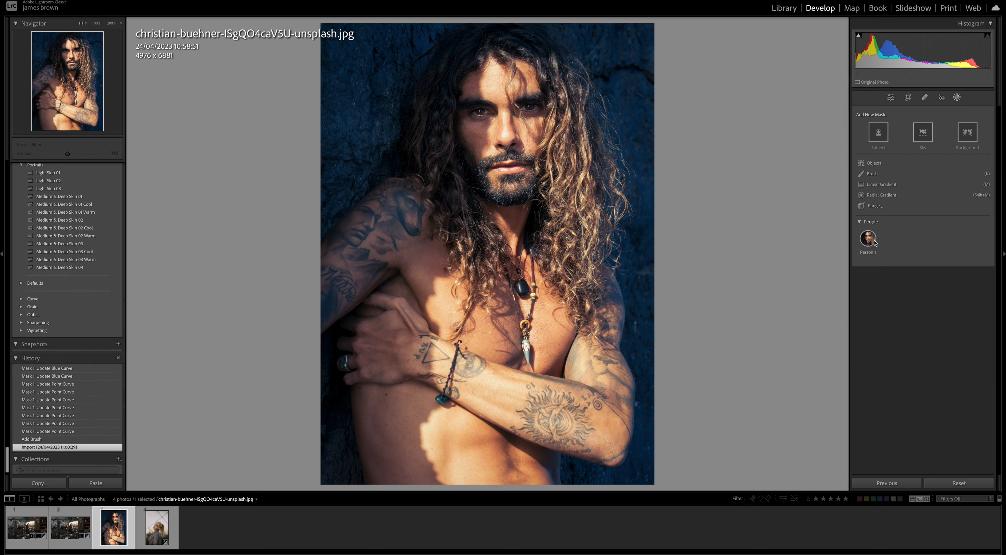
Create a people mask for Person 1 that selects only the man's facial hair
{"action": "left_click", "coordinate": [873, 241]}
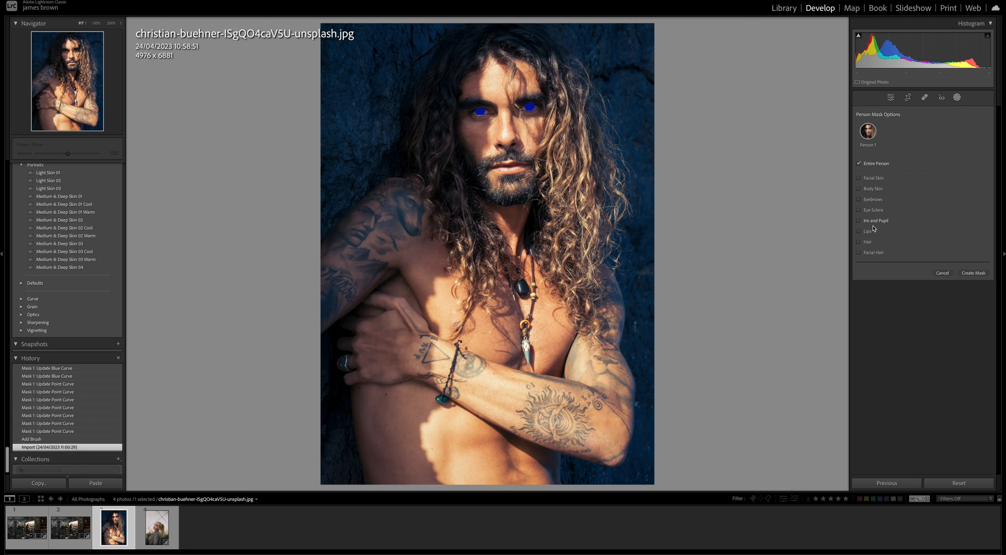
{"action": "left_click", "coordinate": [881, 253]}
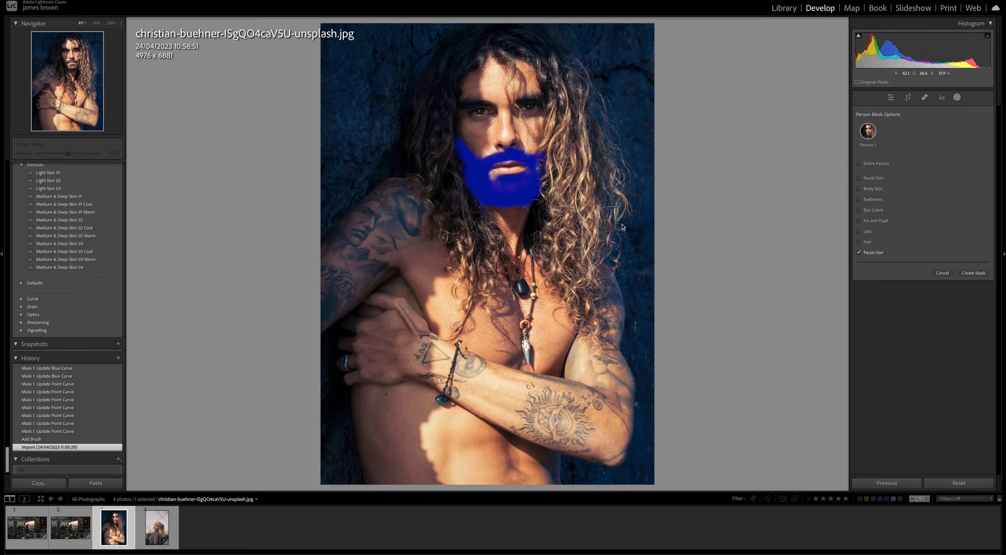
{"action": "left_click", "coordinate": [977, 275]}
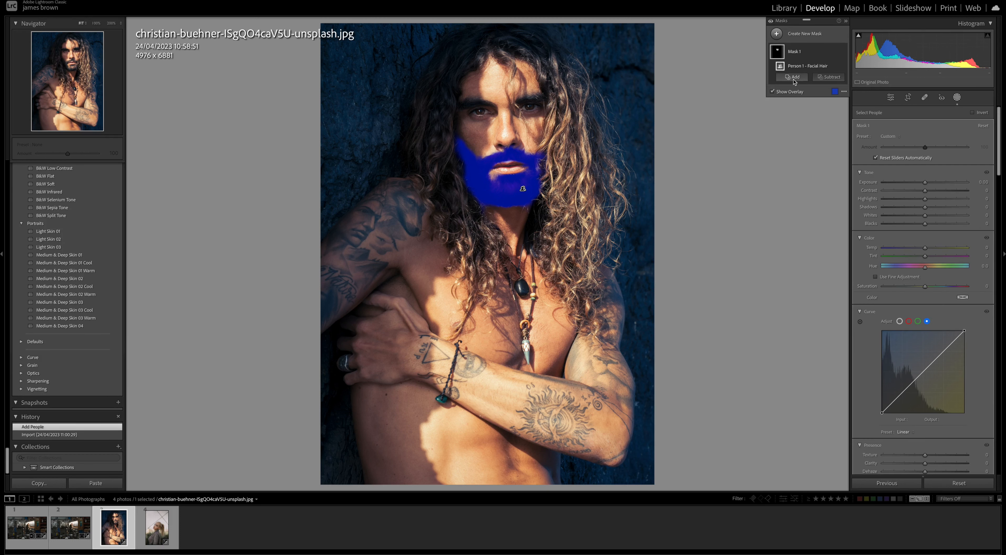
Subtract from the facial hair mask with a brush, painting around the edge of the beard
{"action": "left_click", "coordinate": [794, 78]}
{"action": "left_click", "coordinate": [831, 77]}
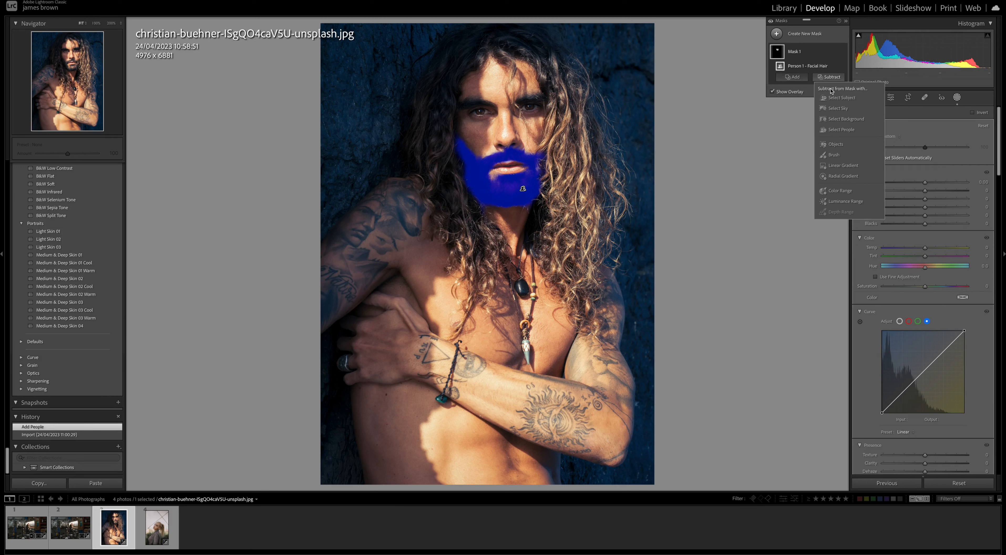
{"action": "left_click", "coordinate": [834, 156]}
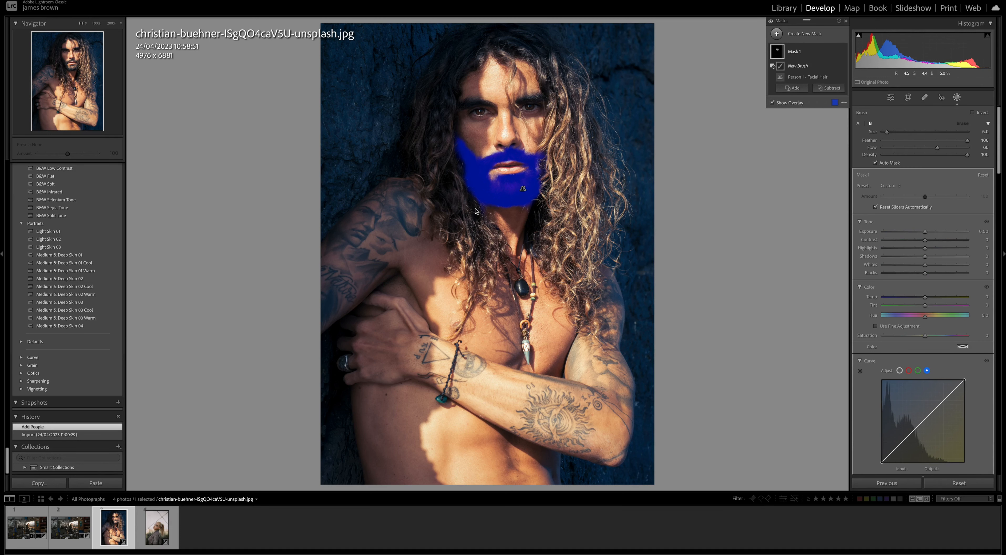
{"action": "scroll", "coordinate": [476, 209], "scroll_direction": "down", "scroll_amount": 2}
{"action": "mouse_move", "coordinate": [487, 214]}
{"action": "left_mouse_down"}
{"action": "mouse_move", "coordinate": [452, 161]}
{"action": "mouse_move", "coordinate": [486, 216]}
{"action": "mouse_move", "coordinate": [506, 220]}
{"action": "mouse_move", "coordinate": [547, 206]}
{"action": "mouse_move", "coordinate": [558, 154]}
{"action": "left_mouse_up"}
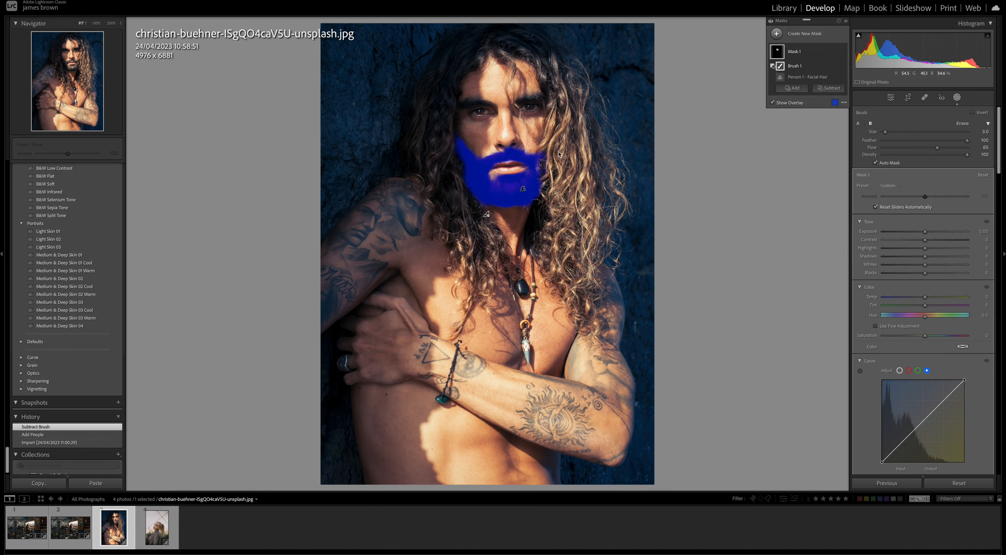
Hide the mask overlay and darken the beard by setting the mask's exposure to about -0.75
{"action": "left_click", "coordinate": [793, 103]}
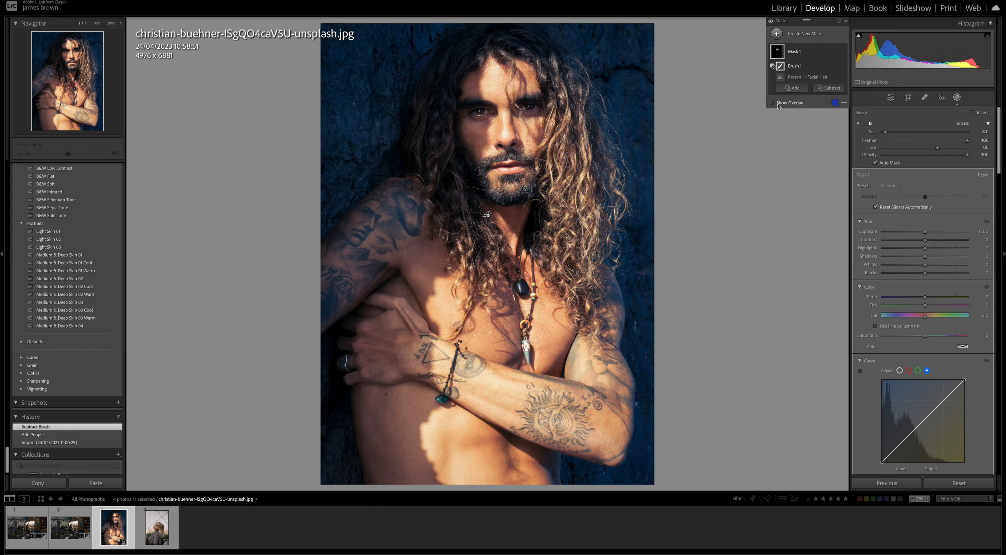
{"action": "mouse_move", "coordinate": [925, 231]}
{"action": "left_mouse_down"}
{"action": "mouse_move", "coordinate": [937, 234]}
{"action": "mouse_move", "coordinate": [924, 234]}
{"action": "left_mouse_up"}
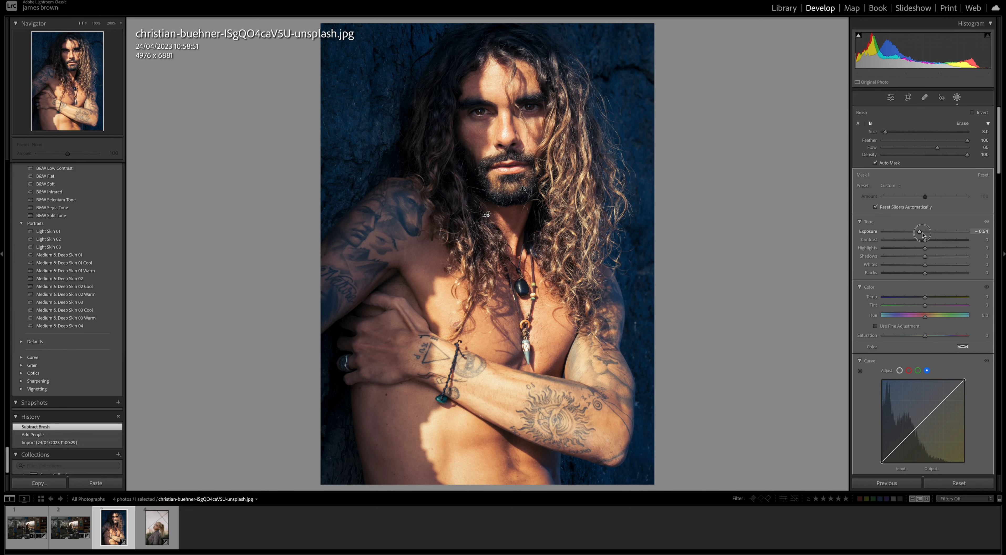
{"action": "left_click_drag", "start_coordinate": [921, 234], "coordinate": [919, 233]}
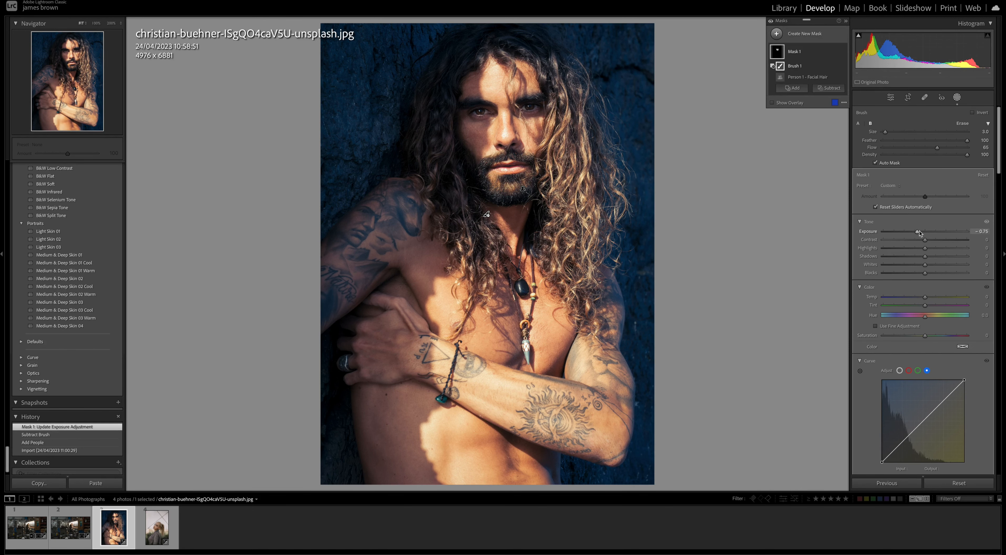
Revert the blonde woman's portrait to its import state and check the person mask options without creating a mask
{"action": "left_click", "coordinate": [160, 523]}
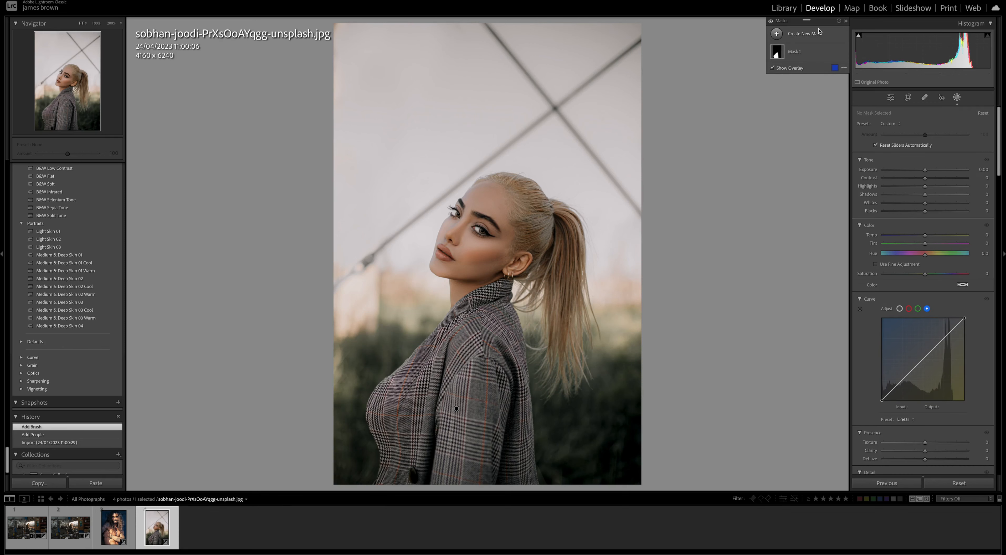
{"action": "left_click", "coordinate": [79, 442]}
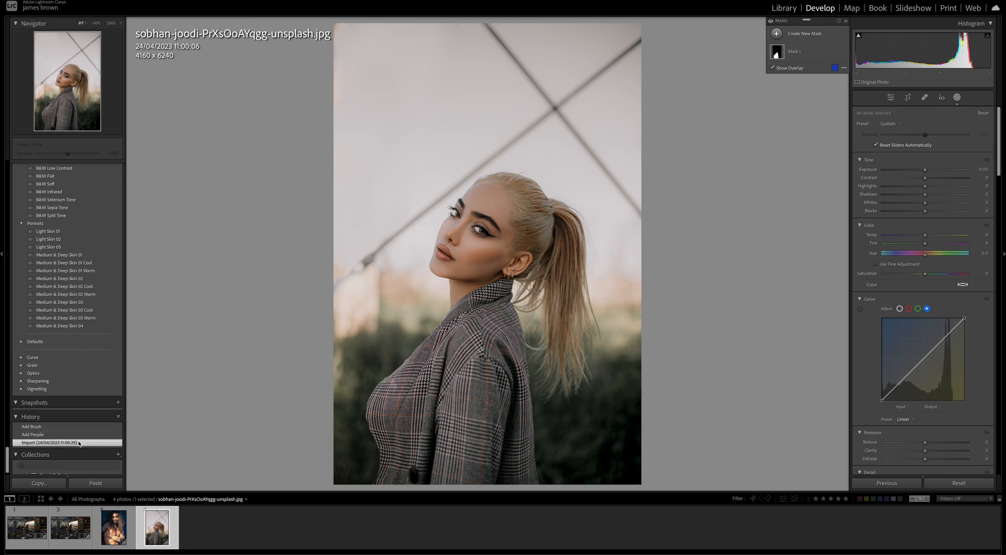
{"action": "left_click", "coordinate": [866, 236]}
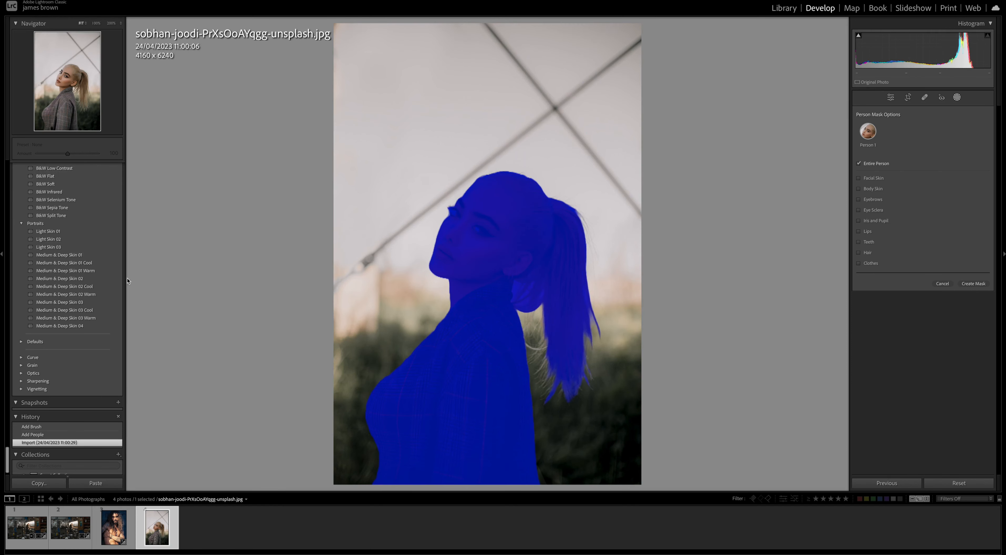
{"action": "left_click", "coordinate": [942, 284]}
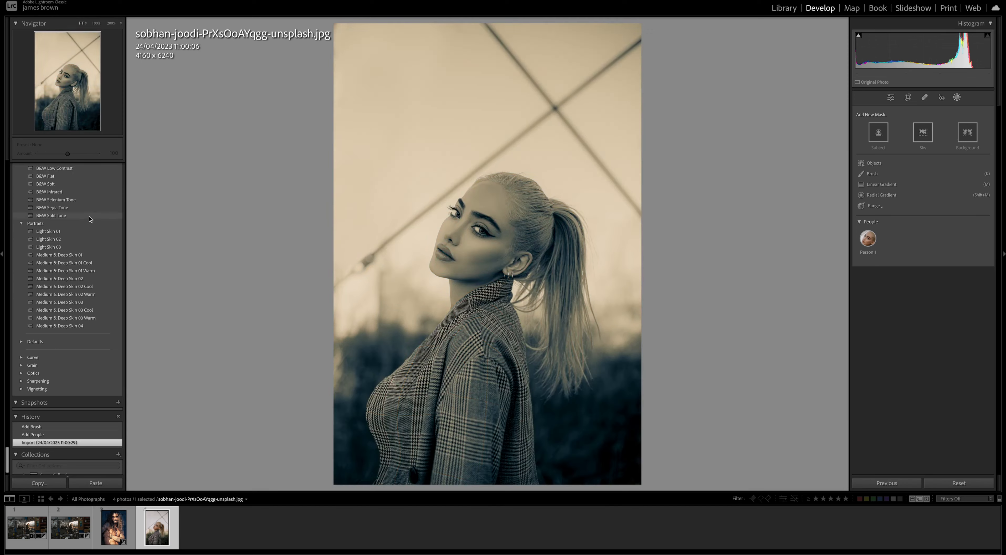
Apply the Enhance Portrait preset from the Adaptive: Portrait group to the blonde woman's portrait
{"action": "scroll", "coordinate": [92, 220], "scroll_direction": "up", "scroll_amount": 10}
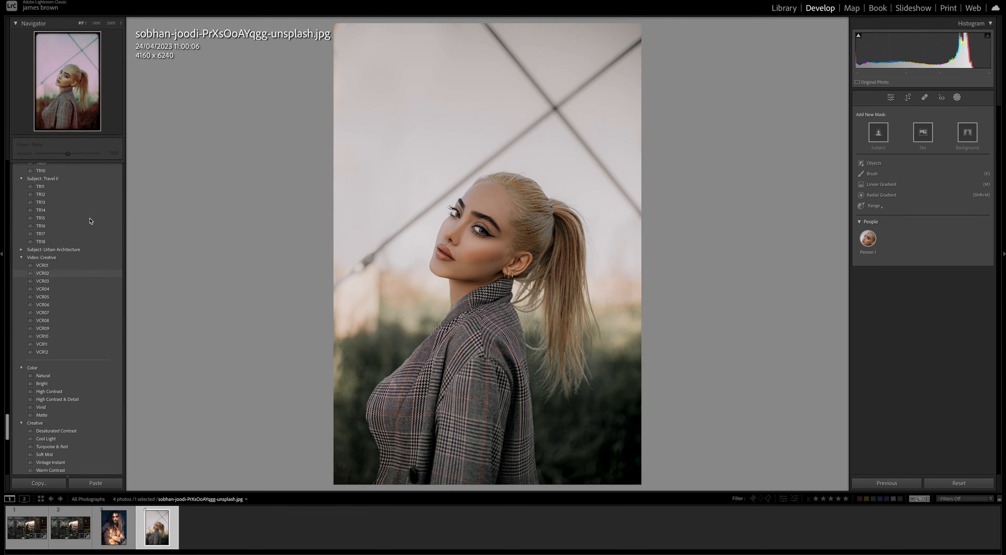
{"action": "scroll", "coordinate": [90, 221], "scroll_direction": "up", "scroll_amount": 10}
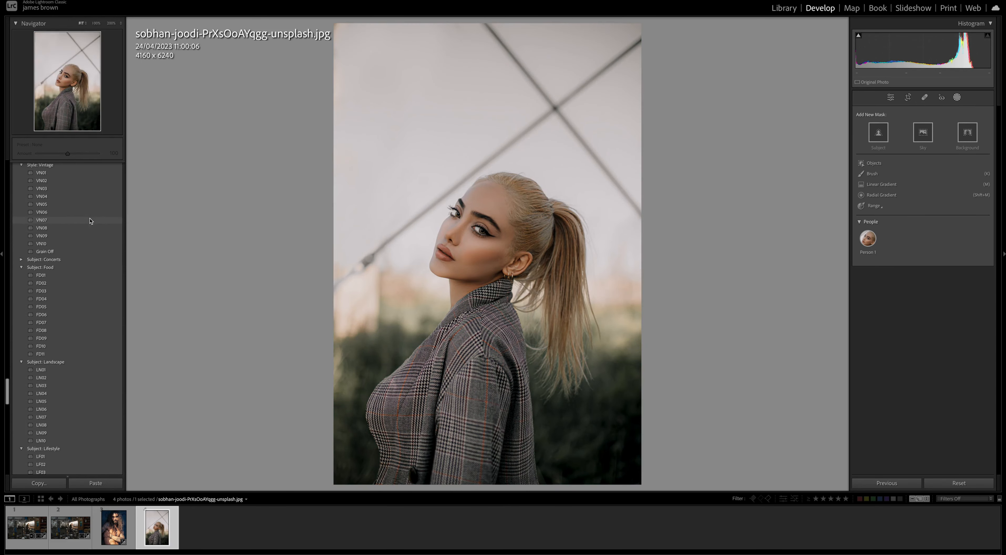
{"action": "scroll", "coordinate": [90, 221], "scroll_direction": "up", "scroll_amount": 3}
{"action": "scroll", "coordinate": [89, 222], "scroll_direction": "down", "scroll_amount": 10}
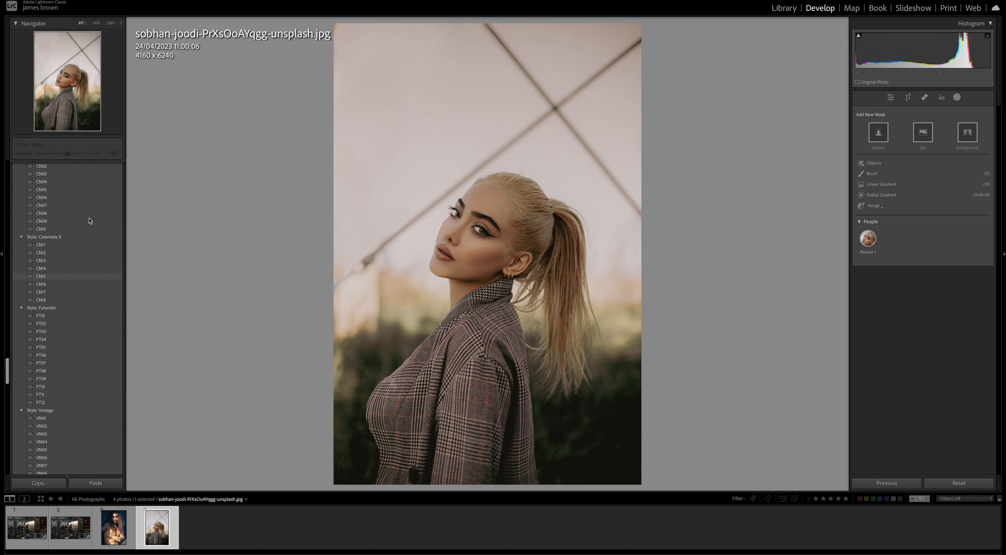
{"action": "scroll", "coordinate": [91, 222], "scroll_direction": "down", "scroll_amount": 15}
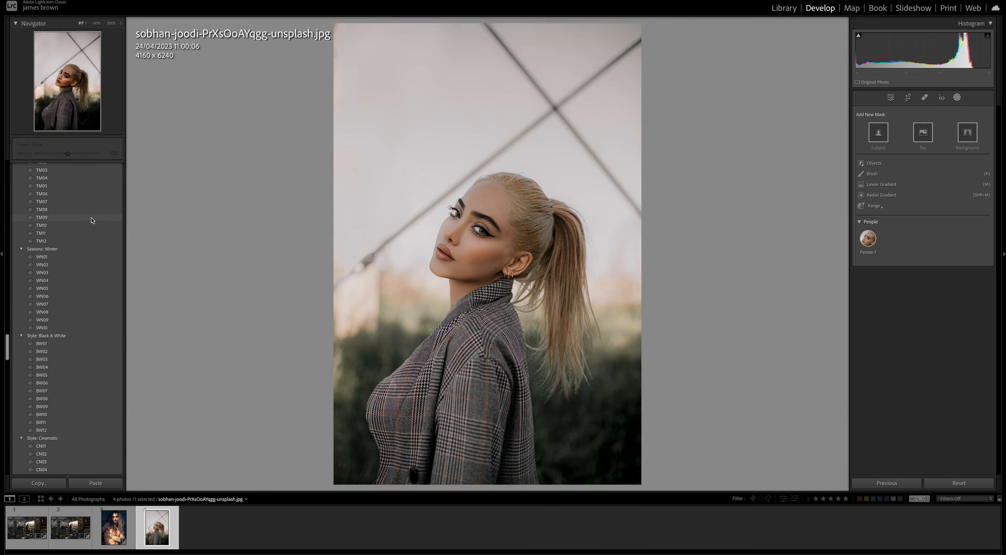
{"action": "scroll", "coordinate": [63, 225], "scroll_direction": "down", "scroll_amount": 15}
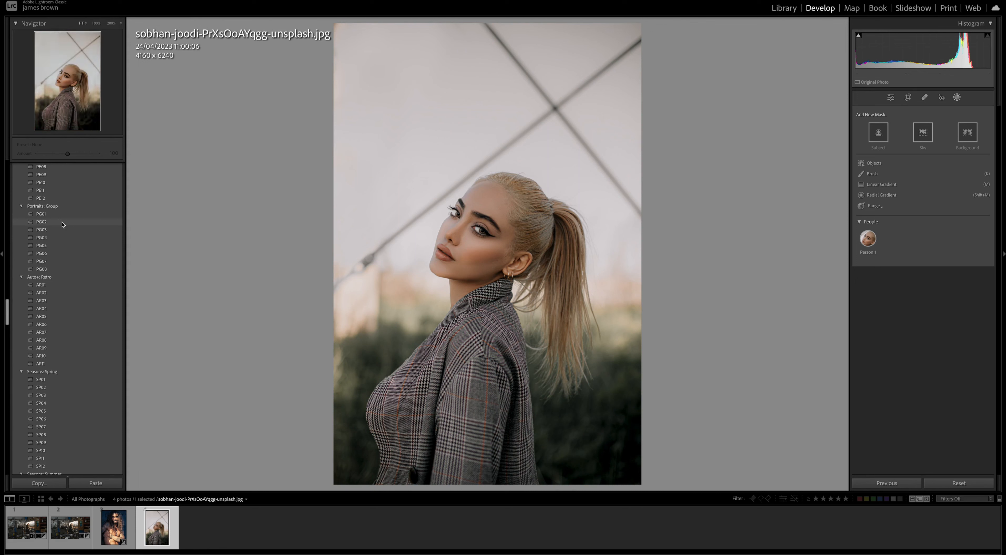
{"action": "scroll", "coordinate": [62, 224], "scroll_direction": "up", "scroll_amount": 15}
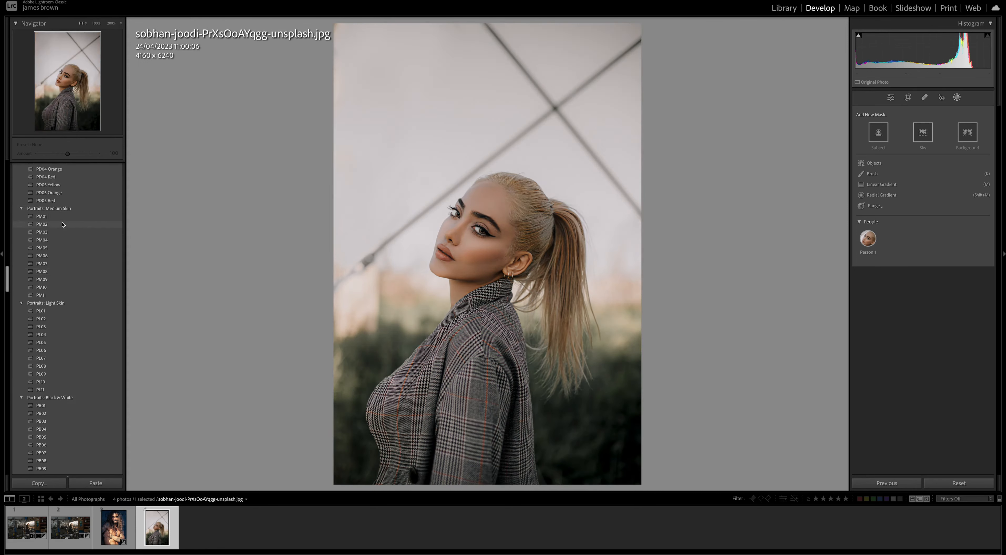
{"action": "scroll", "coordinate": [62, 224], "scroll_direction": "down", "scroll_amount": 3}
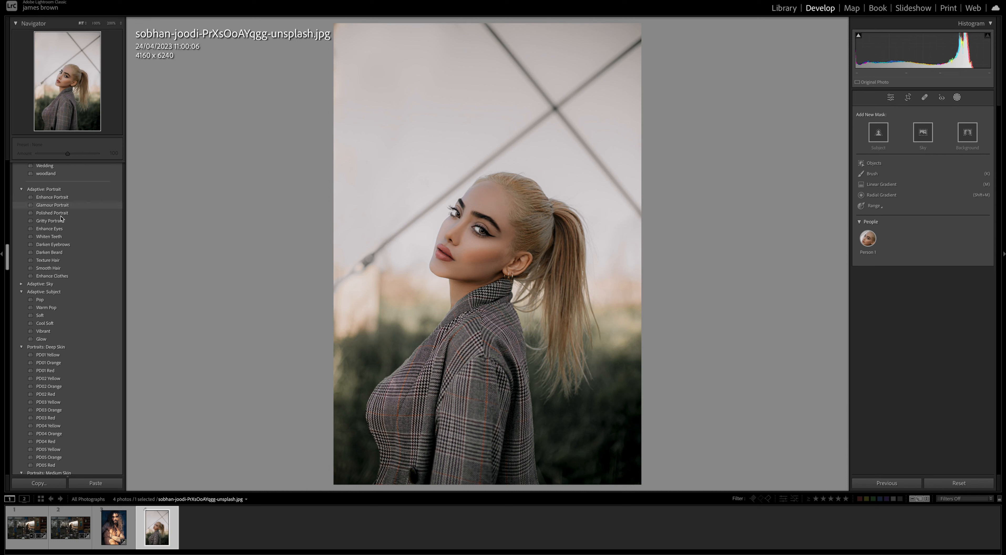
{"action": "left_click", "coordinate": [51, 198]}
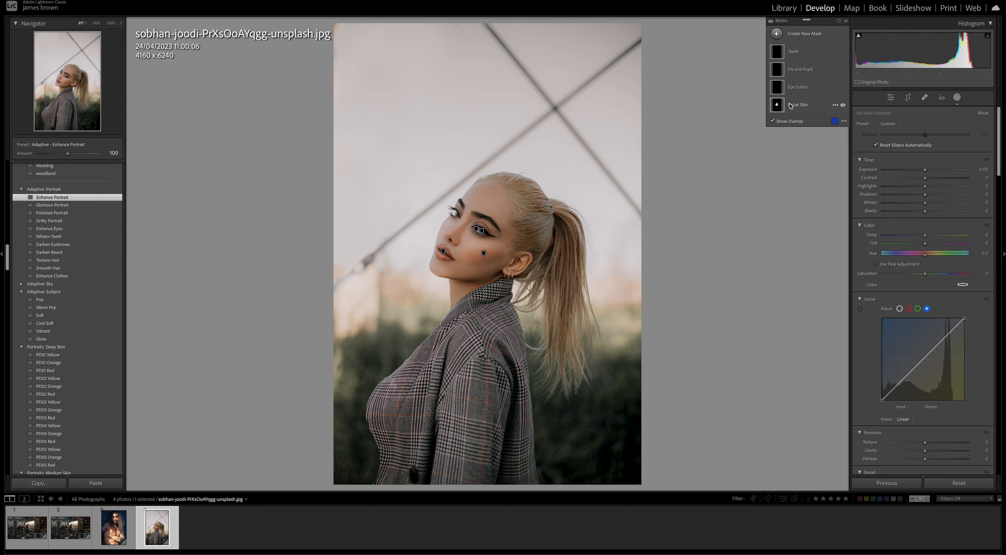
Select the preset's Facial Skin mask and show its overlay on the woman's face
{"action": "left_click", "coordinate": [800, 105]}
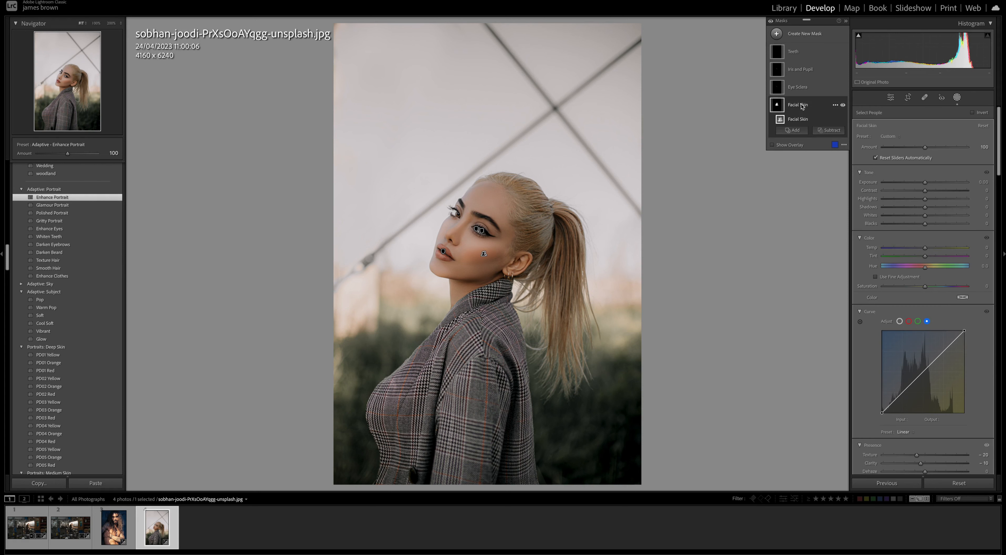
{"action": "left_click", "coordinate": [772, 145]}
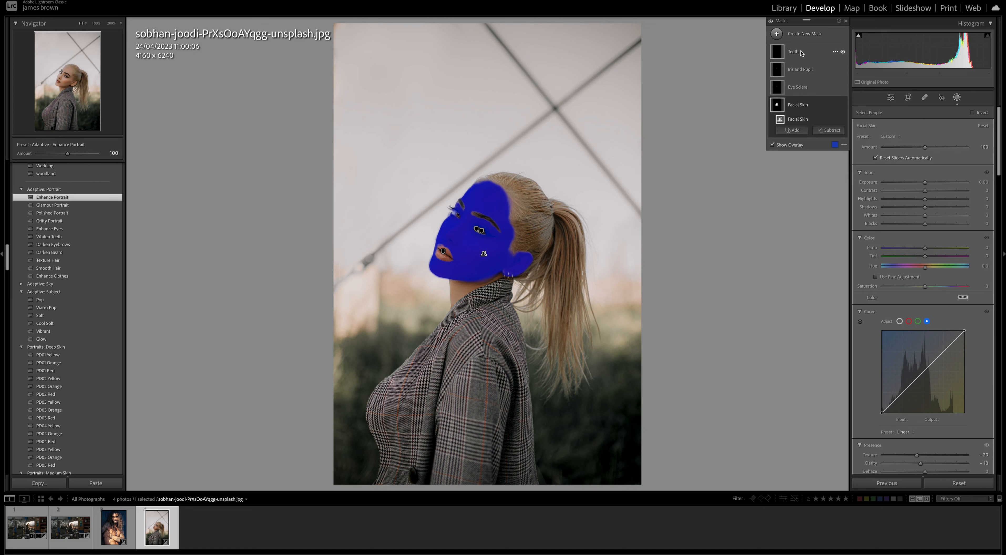
Apply the Texture Hair adaptive preset to the long-haired man's portrait and inspect its Hair mask
{"action": "left_click", "coordinate": [773, 144]}
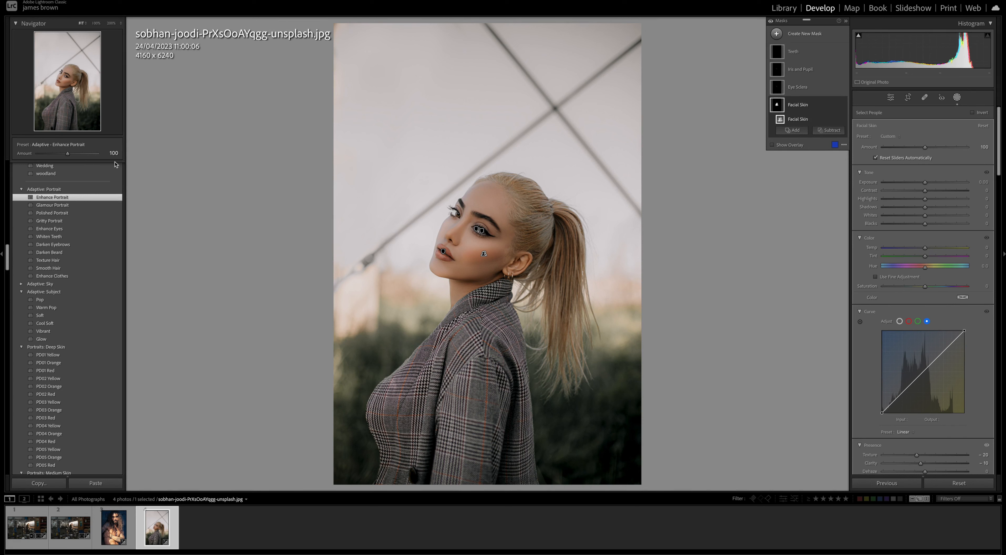
{"action": "left_click", "coordinate": [129, 525]}
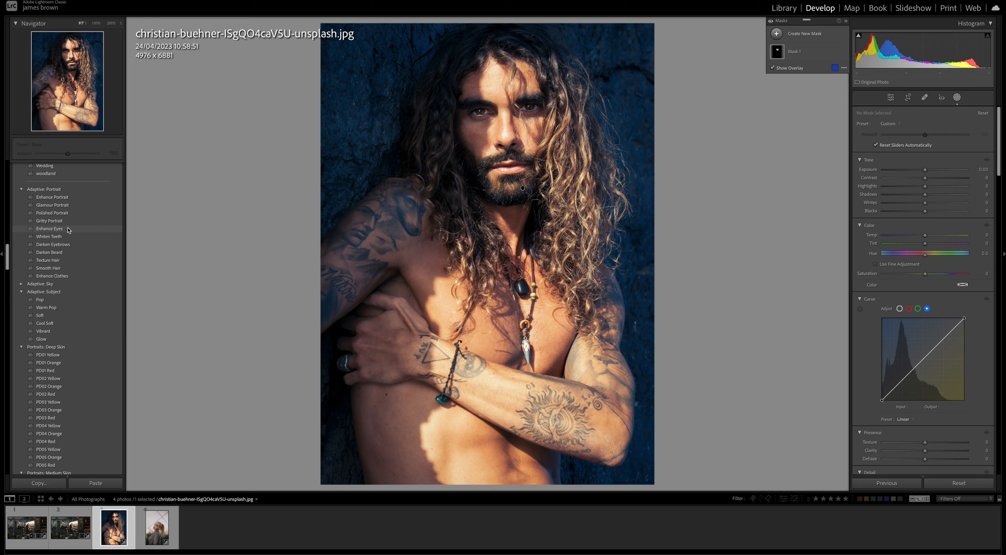
{"action": "left_click", "coordinate": [49, 262]}
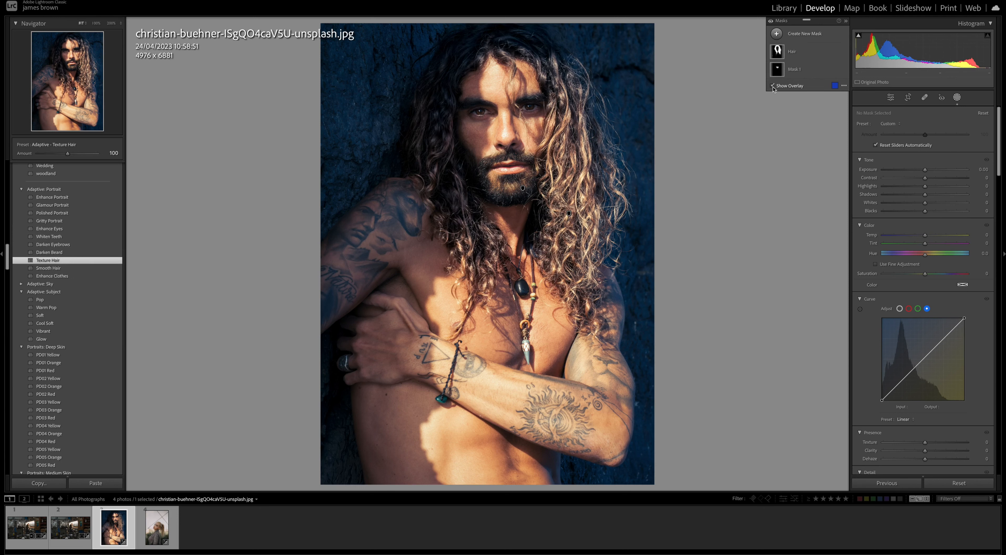
{"action": "left_click", "coordinate": [777, 51]}
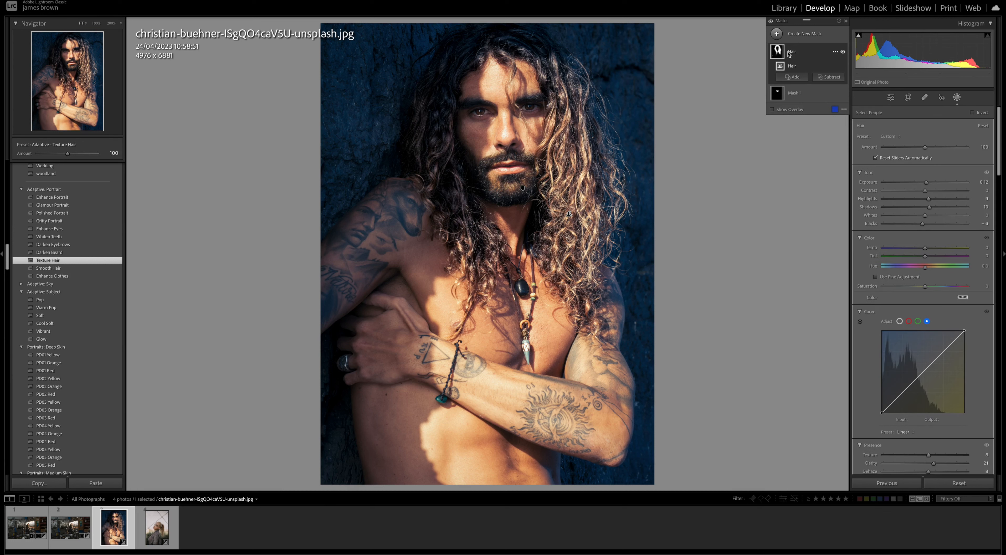
{"action": "left_click", "coordinate": [773, 110]}
Apply the Gritty Portrait adaptive preset to the man's portrait and select its Iris and Pupil mask
{"action": "left_click", "coordinate": [61, 221]}
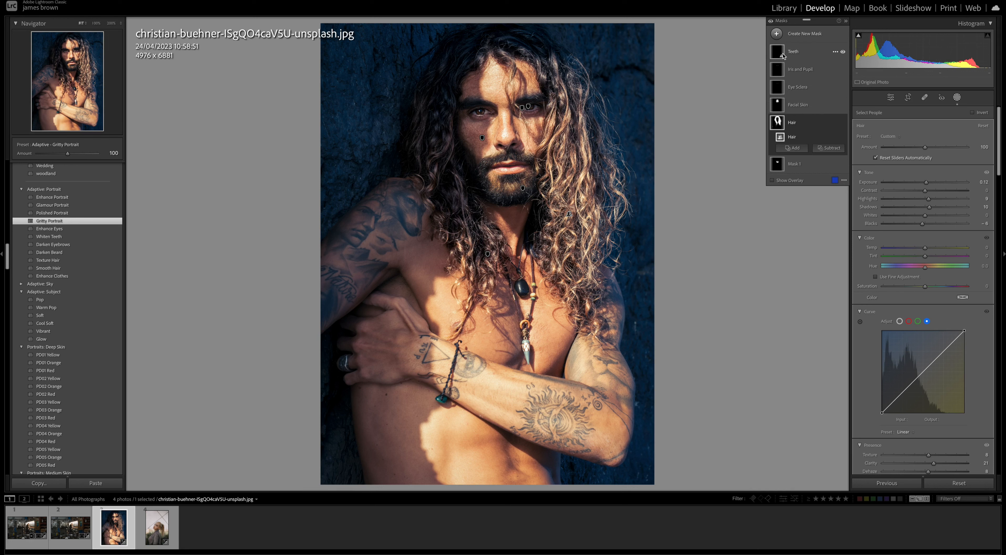
{"action": "left_click", "coordinate": [781, 70]}
{"action": "mouse_move", "coordinate": [782, 82]}
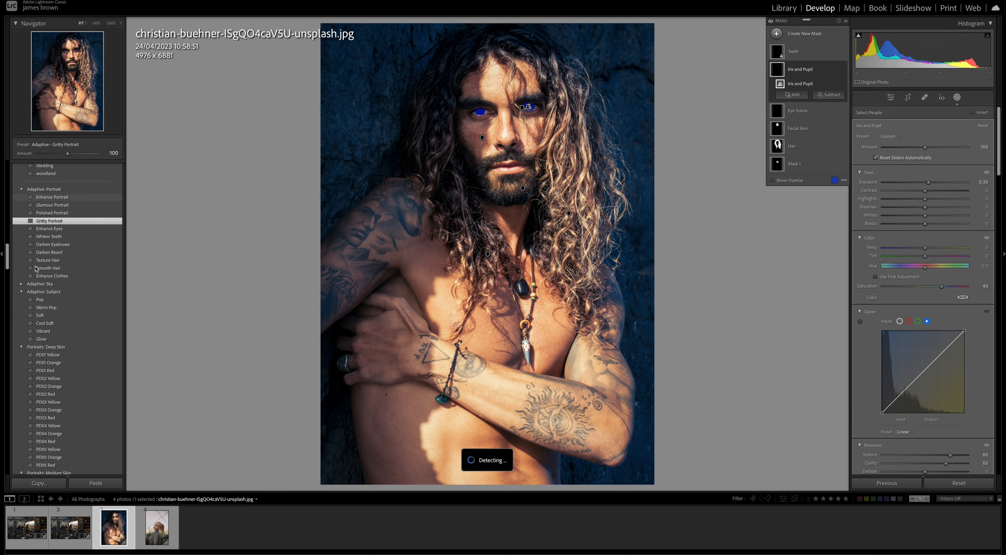
Expand the Adaptive: Sky presets, and apply the Adaptive: Subject preset Pop to the man's portrait, selecting its Pop mask
{"action": "left_click", "coordinate": [25, 284]}
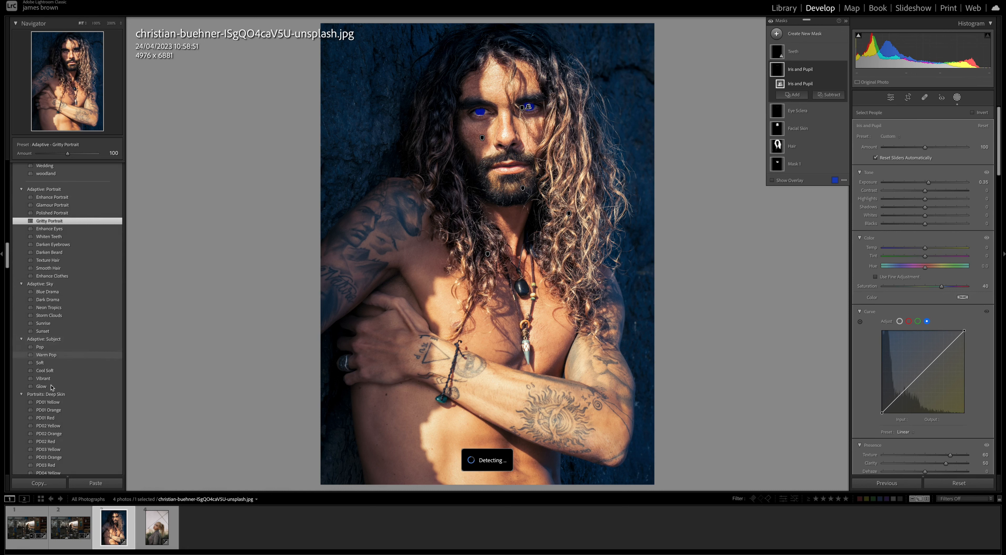
{"action": "left_click", "coordinate": [47, 347]}
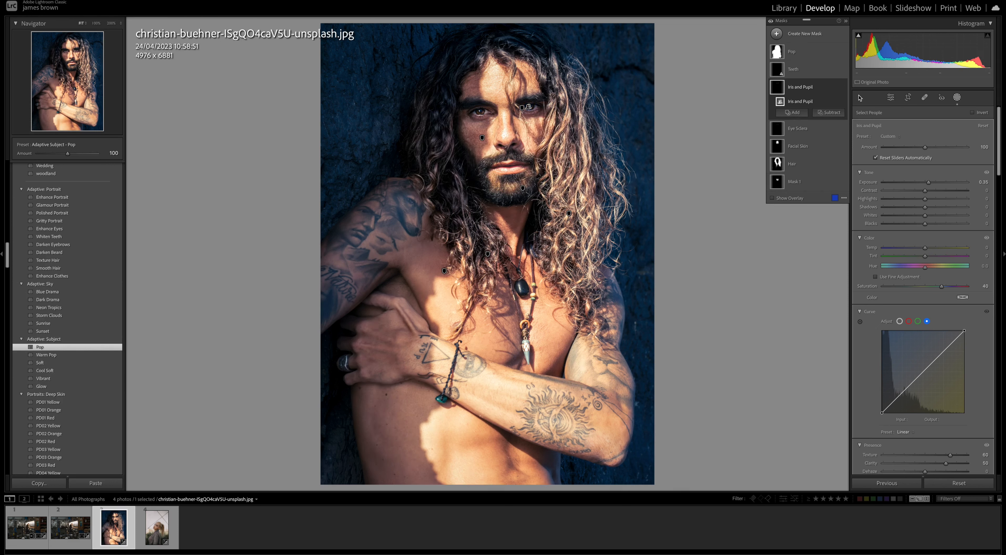
{"action": "left_click", "coordinate": [800, 57]}
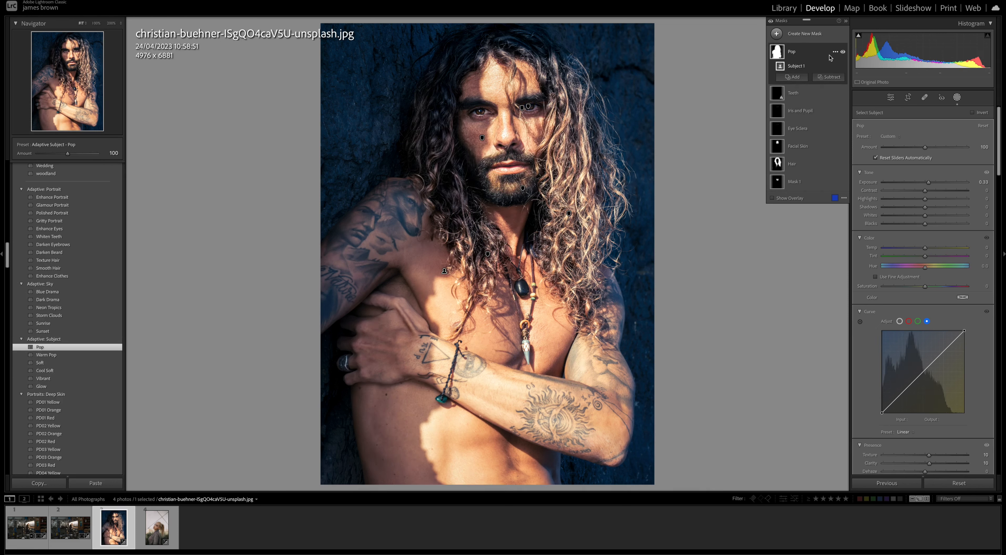
Review the Pop mask's adjustments and leave masking to return to the general edit settings
{"action": "scroll", "coordinate": [905, 206], "scroll_direction": "down", "scroll_amount": 1}
{"action": "scroll", "coordinate": [906, 206], "scroll_direction": "down", "scroll_amount": 1}
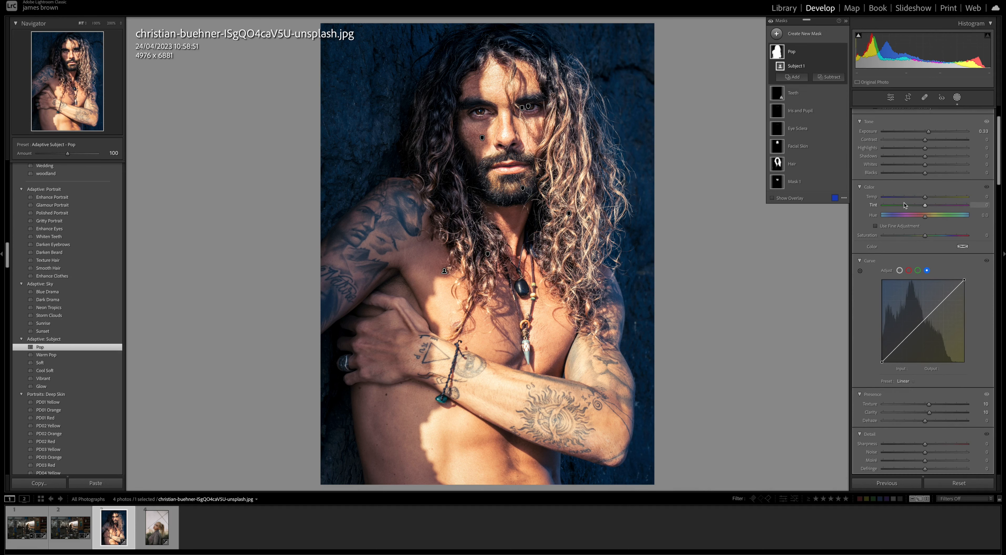
{"action": "scroll", "coordinate": [905, 206], "scroll_direction": "down", "scroll_amount": 6}
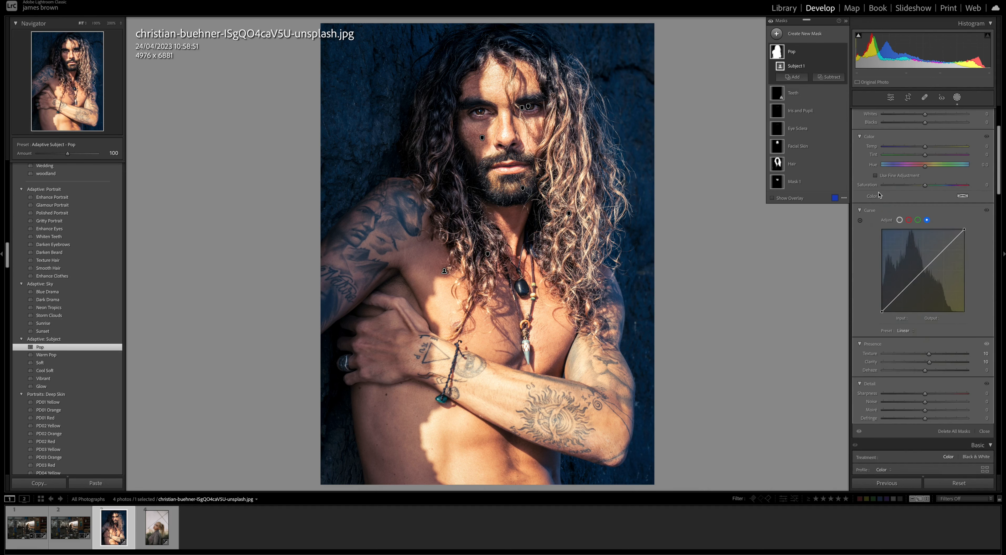
{"action": "key", "text": "Escape"}
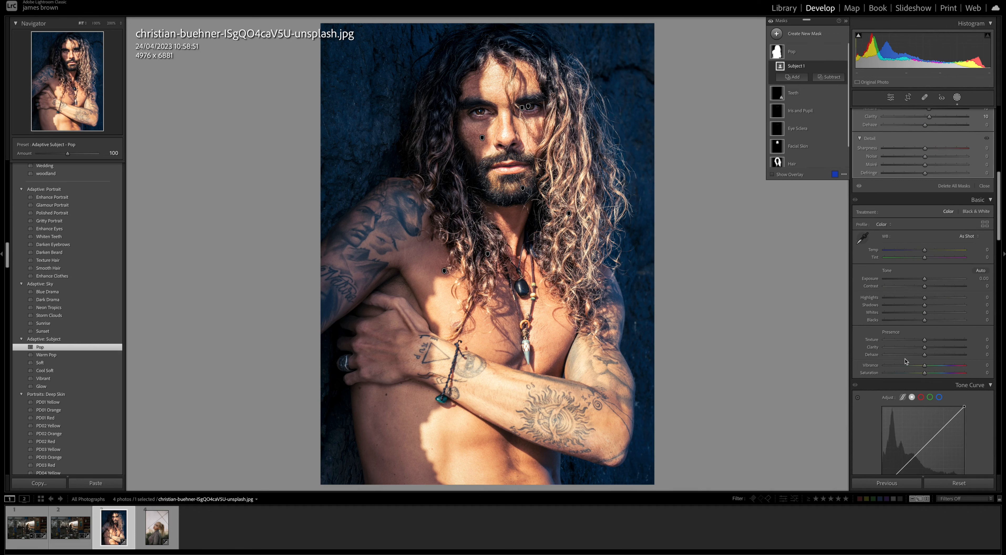
{"action": "key", "text": "Escape"}
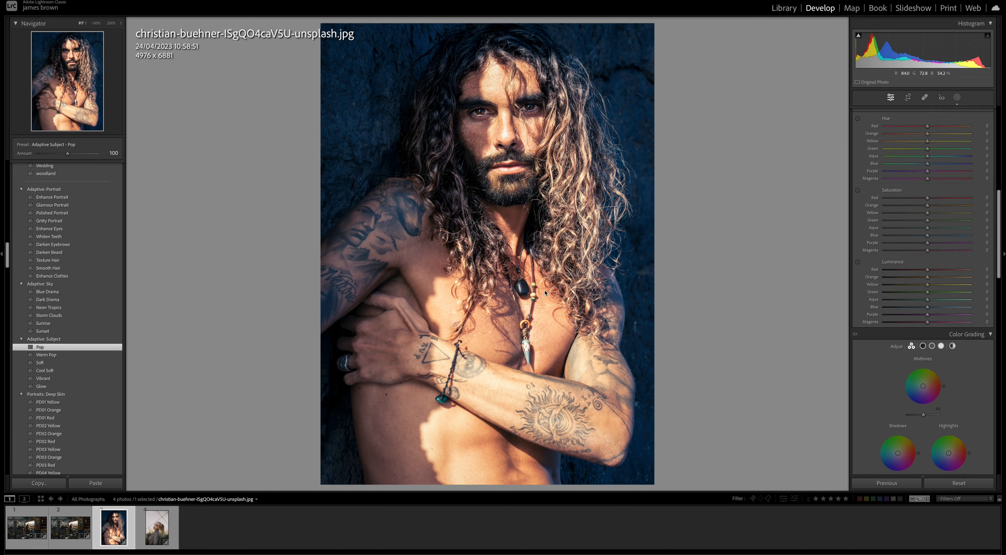
{"action": "left_click", "coordinate": [958, 98]}
{"action": "left_click", "coordinate": [958, 98]}
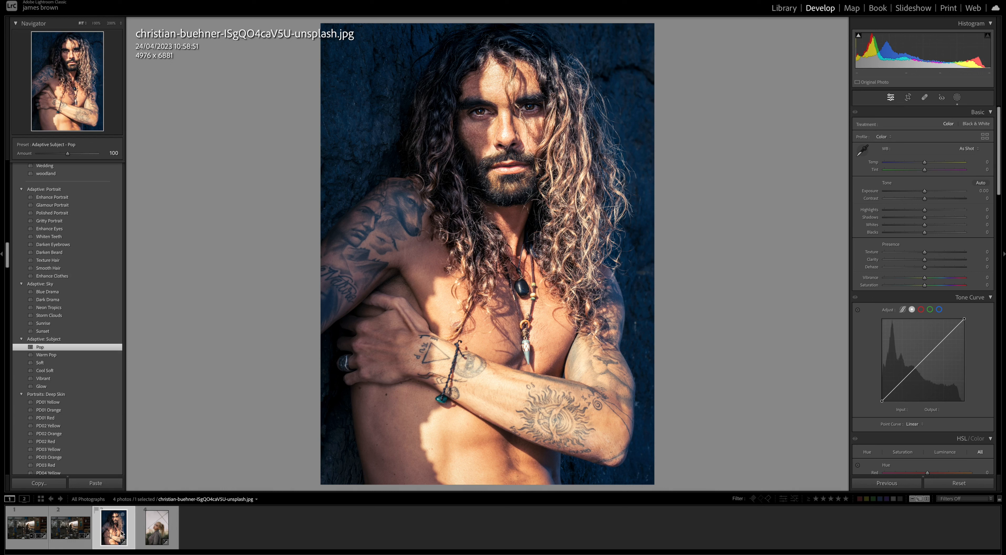
Select both the man's and the blonde woman's portraits and open them as Smart Object layers in Photoshop
{"action": "left_click", "coordinate": [153, 531], "text": "ctrl"}
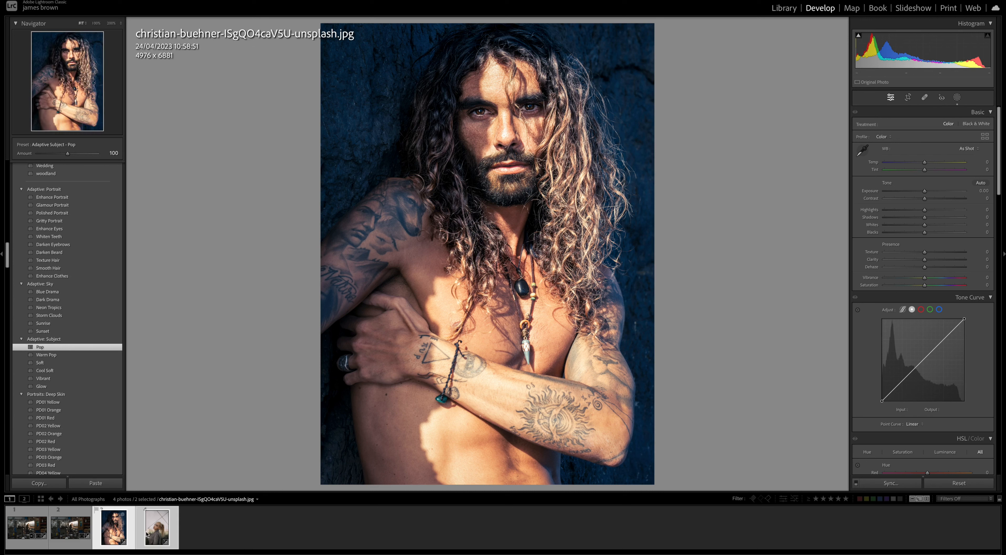
{"action": "right_click", "coordinate": [155, 527]}
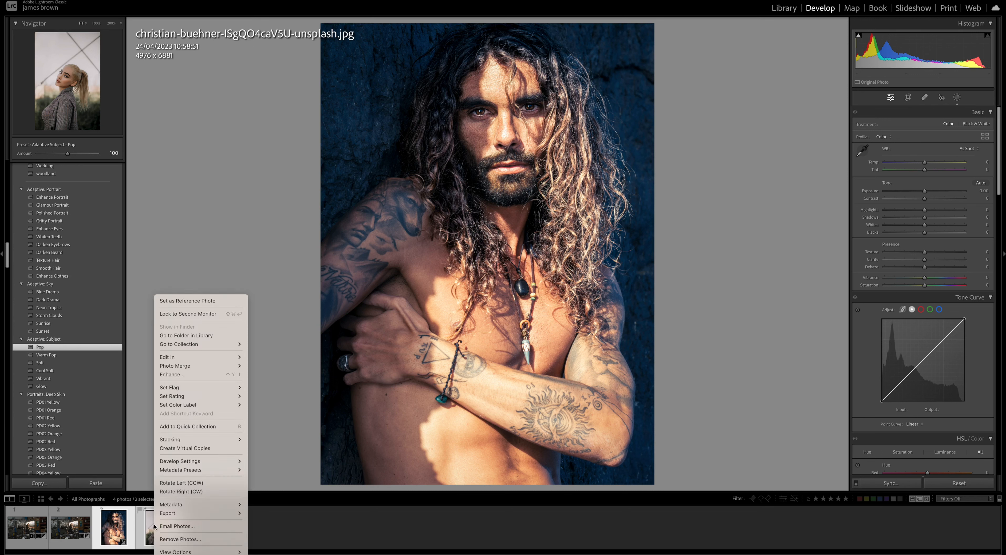
{"action": "mouse_move", "coordinate": [234, 358]}
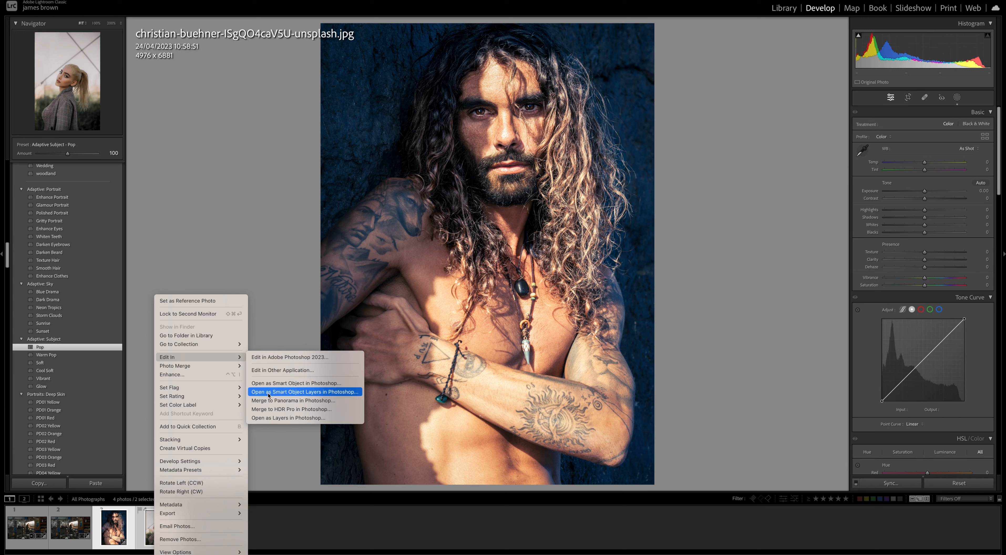
{"action": "left_click", "coordinate": [333, 392]}
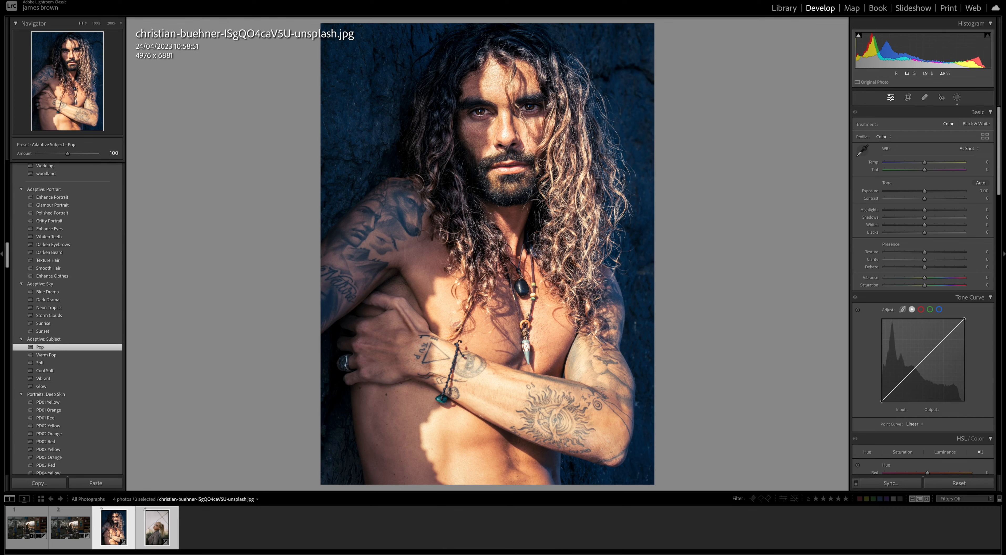
{"action": "mouse_move", "coordinate": [532, 551]}
{"action": "left_click", "coordinate": [449, 542]}
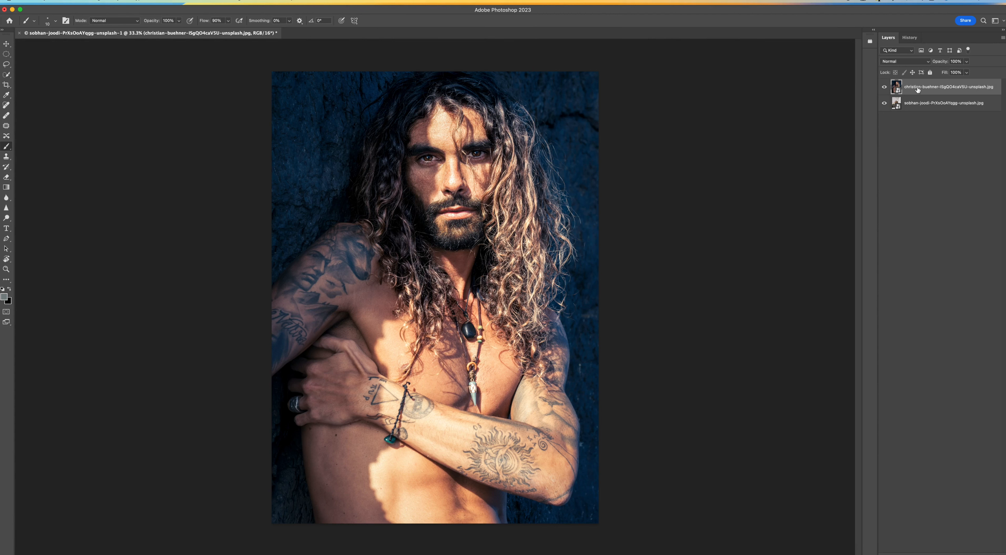
Move the man's portrait layer over the canvas with the Move tool and bring it back near its starting position
{"action": "left_click", "coordinate": [6, 44]}
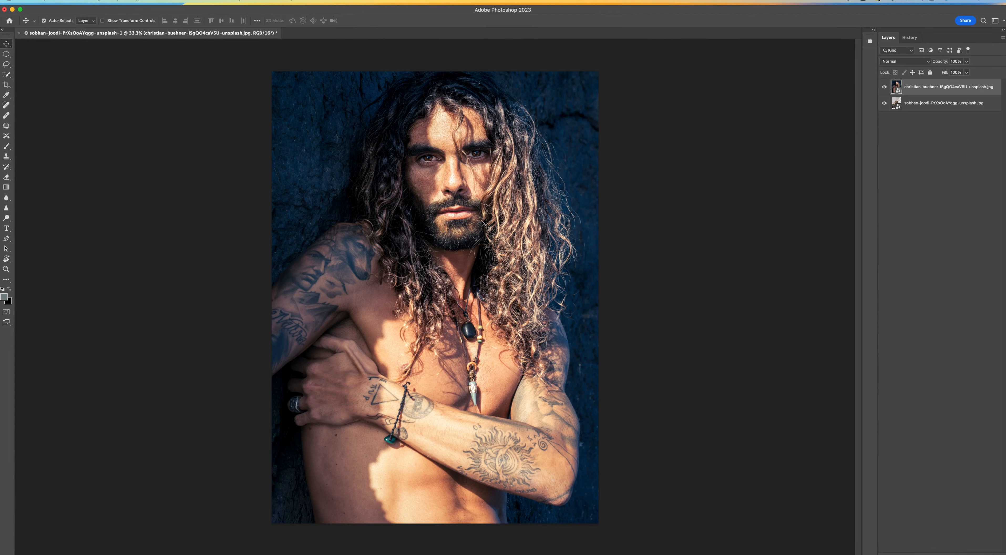
{"action": "left_click_drag", "start_coordinate": [479, 215], "coordinate": [444, 255]}
{"action": "left_click_drag", "start_coordinate": [444, 340], "coordinate": [480, 212]}
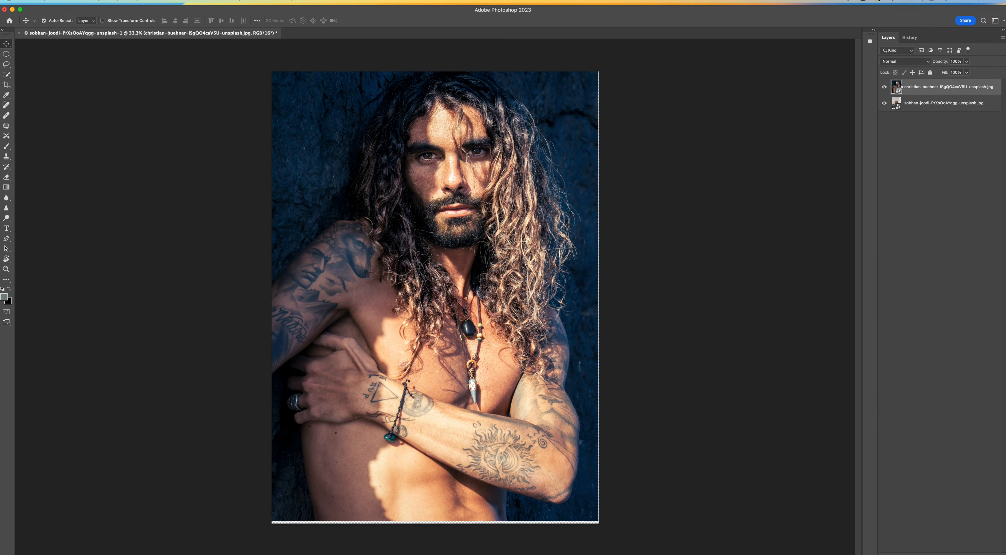
Check the Basic and Curve settings of the man's Smart Object in Camera Raw, and shift his layer slightly right on the canvas
{"action": "key", "text": "super+shift+a"}
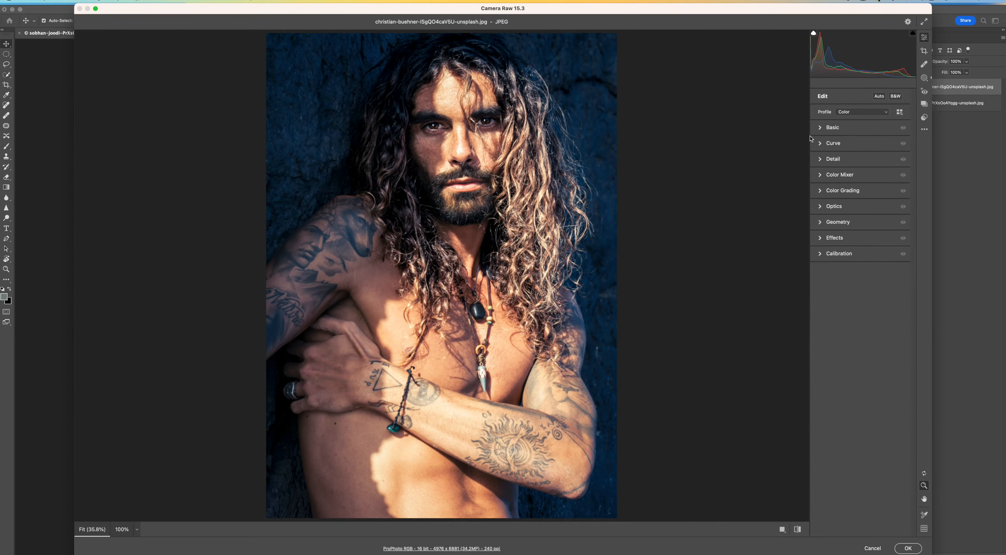
{"action": "left_click", "coordinate": [820, 128]}
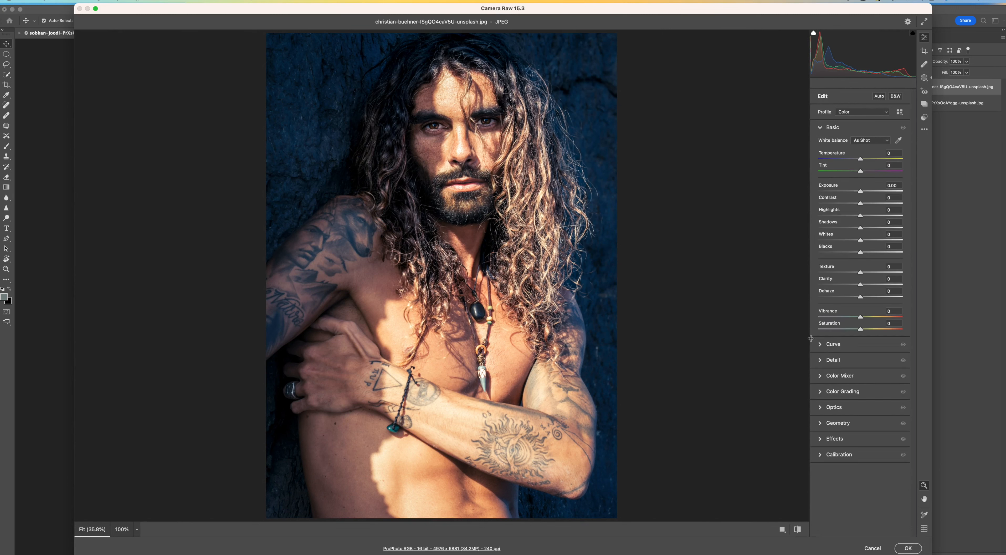
{"action": "left_click", "coordinate": [819, 345]}
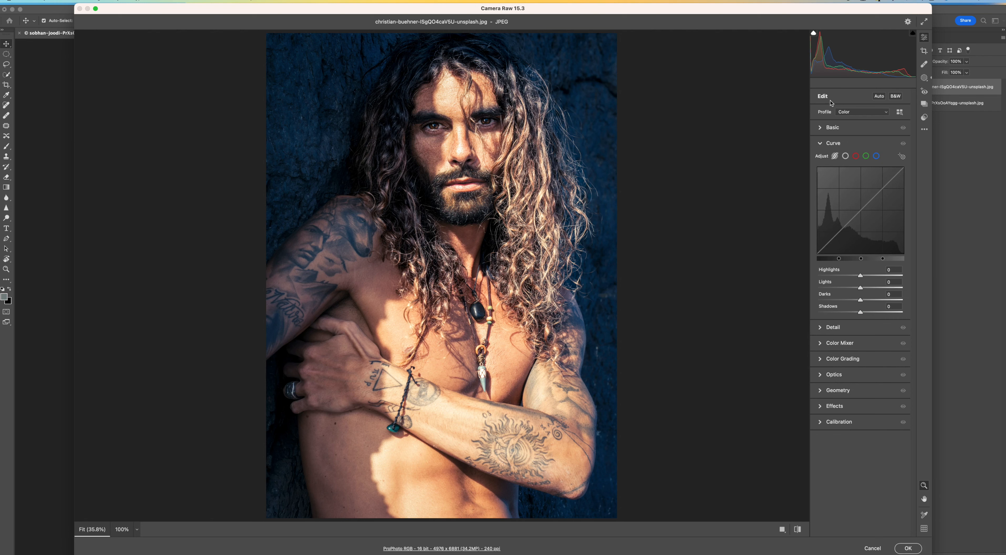
{"action": "left_click", "coordinate": [821, 144]}
{"action": "left_click", "coordinate": [822, 131]}
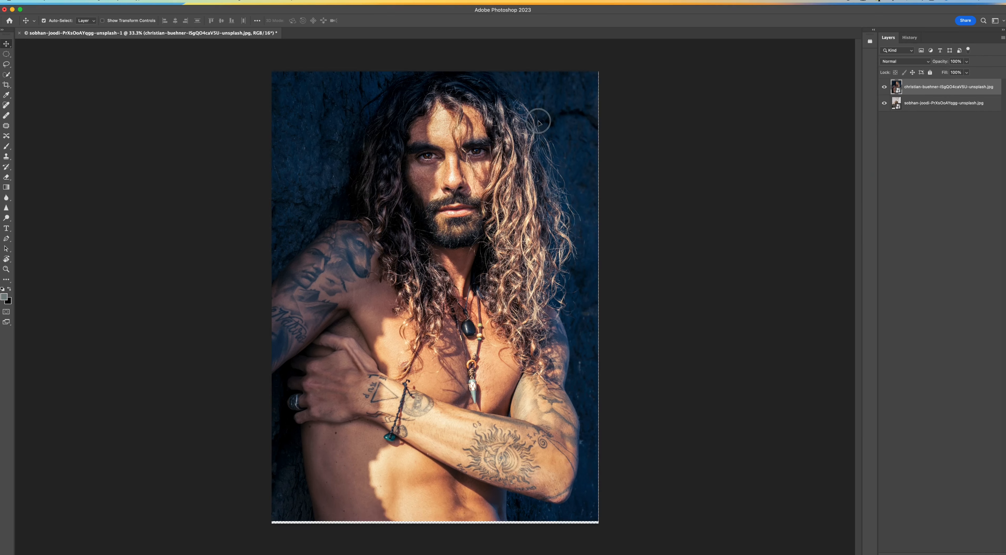
{"action": "left_click_drag", "start_coordinate": [562, 127], "coordinate": [449, 106]}
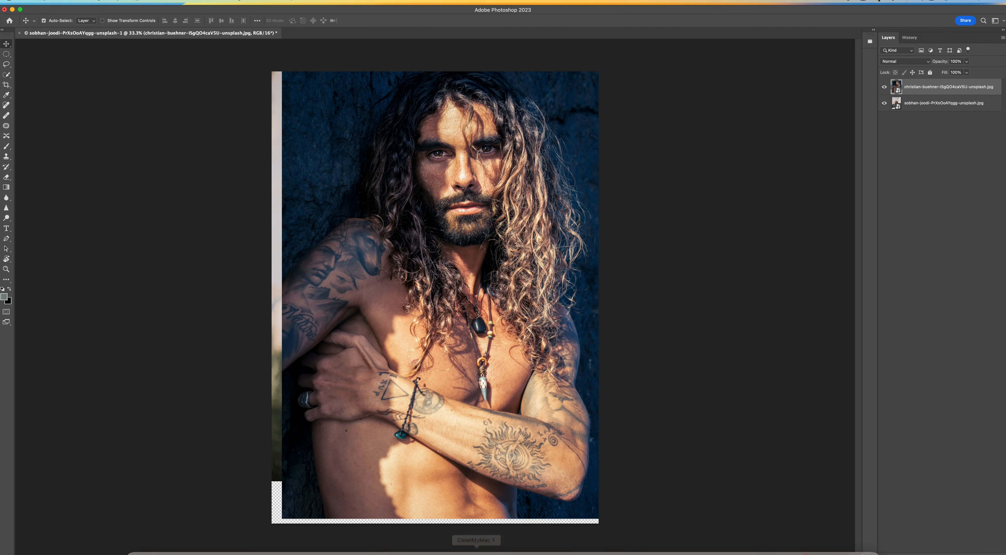
Switch back to Lightroom Classic, open the masks of the man's portrait and collapse their list to the compact view
{"action": "left_click", "coordinate": [426, 548]}
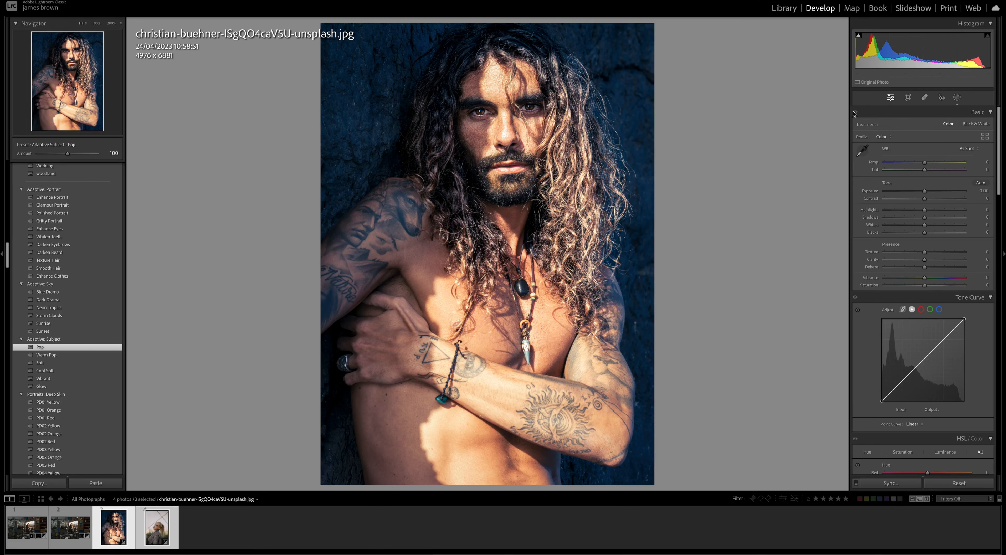
{"action": "left_click", "coordinate": [957, 98]}
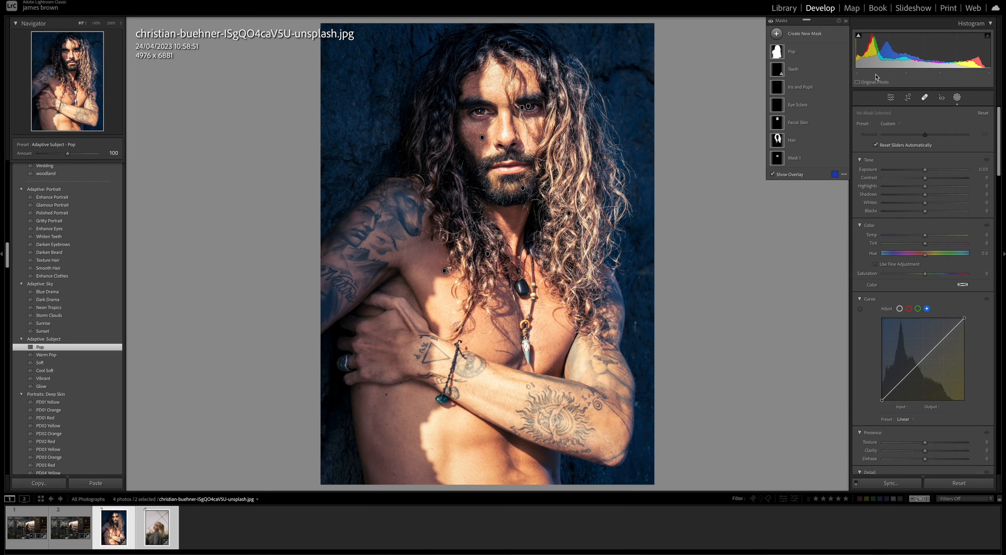
{"action": "left_click", "coordinate": [846, 21]}
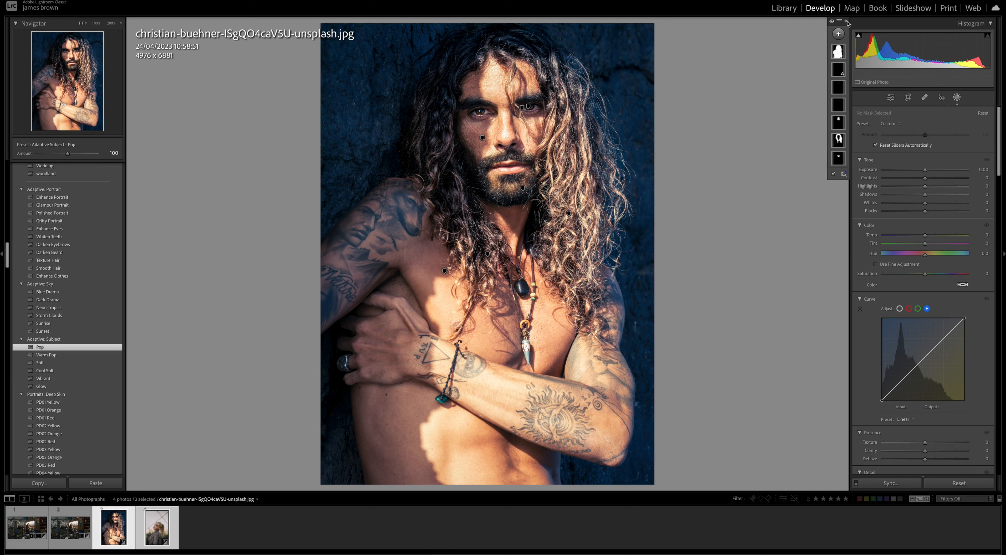